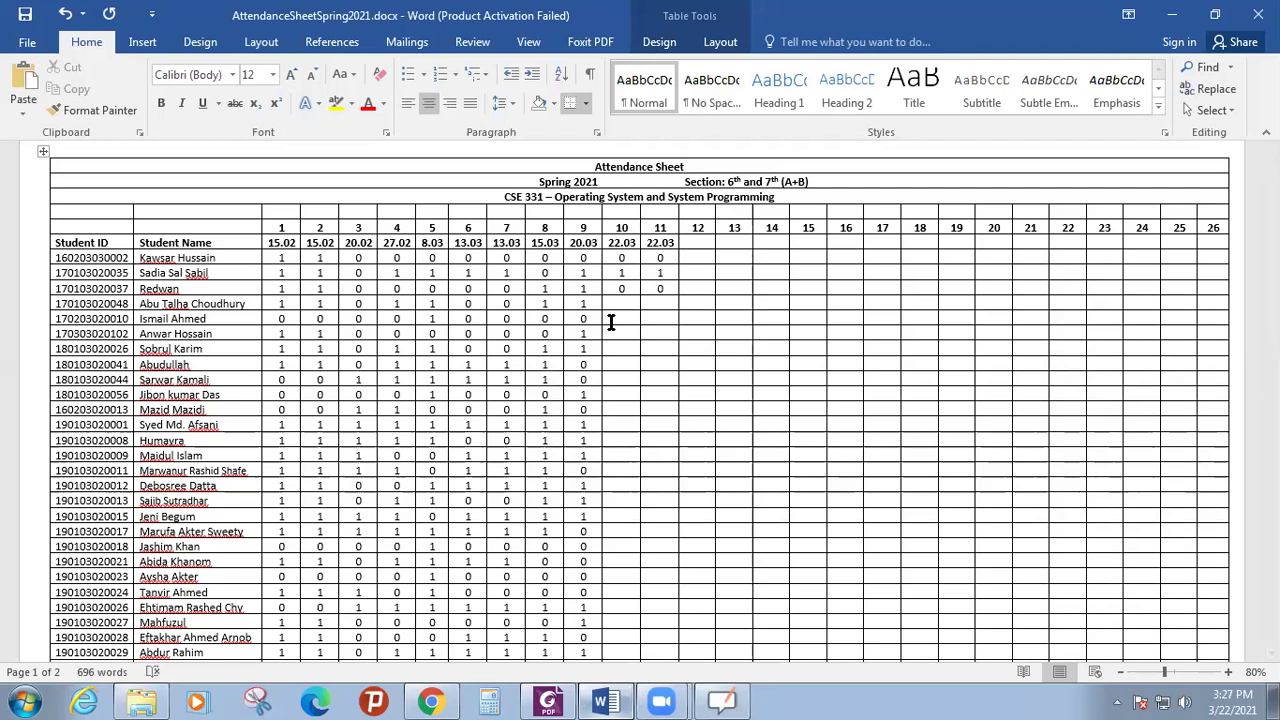
Step: Mark the fourth and fifth students absent with 0 in both 22.03 columns, classes 10 and 11
key("Left")
type("0")
key("Right")
type("0")
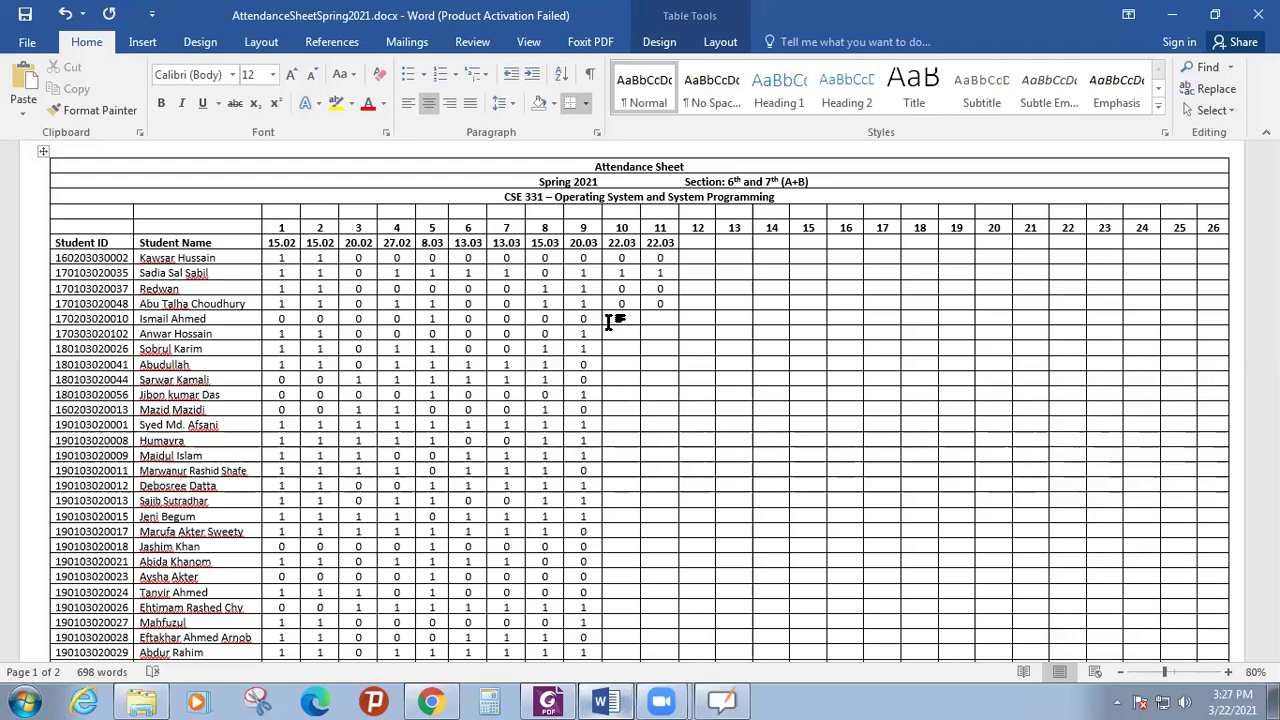
type("0")
key("Right")
type("0")
key("Down")
Step: Enter 0 in class columns 10 and 11 for the sixth, seventh and eighth students
key("Left")
type("0")
key("Right")
type("0")
key("Down")
type("0")
key("Right")
type("0")
key("Down")
key("Left")
type("0")
key("Right")
type("0")
key("Down")
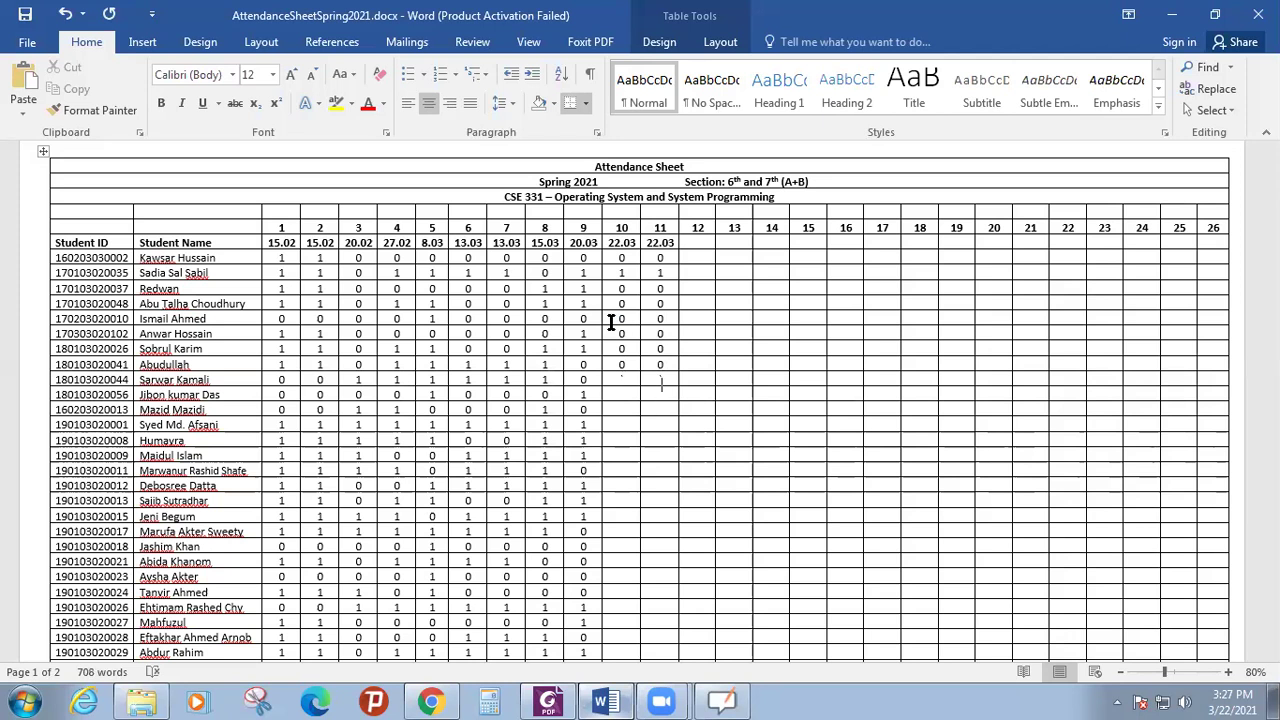
Step: Mark the ninth and tenth students present with 1 in class columns 10 and 11
type("1")
key("Left")
key("Left")
type("1")
key("Down")
type("1")
key("Right")
type("1")
key("Left")
key("Left")
key("Down")
Step: Enter 1 in class columns 10 and 11 for the 11th, 12th and 13th students
type("1")
key("Right")
type("1")
key("Left")
key("Left")
key("Down")
type("1")
key("Right")
type("1")
key("Down")
key("Left")
type("1")
key("Right")
type("1")
key("Down")
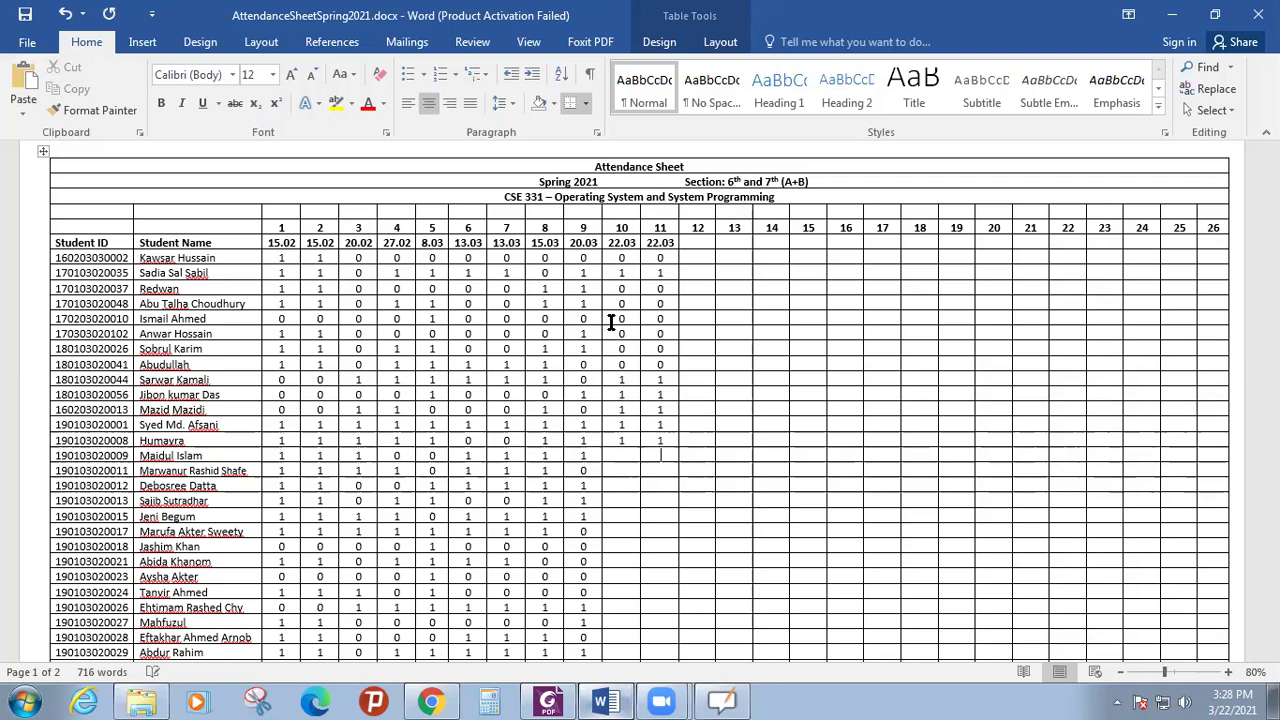
Step: Enter 1 in both 22.03 columns for the 14th and 15th students
key("Left")
type("1")
key("Right")
type("1")
key("Down")
key("Left")
type("1")
key("Right")
type("1")
key("Down")
Step: Mark the 16th, 17th and 18th students present with 1 in class columns 10 and 11
key("Left")
type("1")
key("Right")
key("Down")
type("1")
key("Up")
type("1")
key("Down")
key("Left")
type("1")
key("Down")
type("1")
key("Tab")
type("1")
Step: Mark the 19th student absent with 0 in class columns 10 and 11
type("0")
key("Tab")
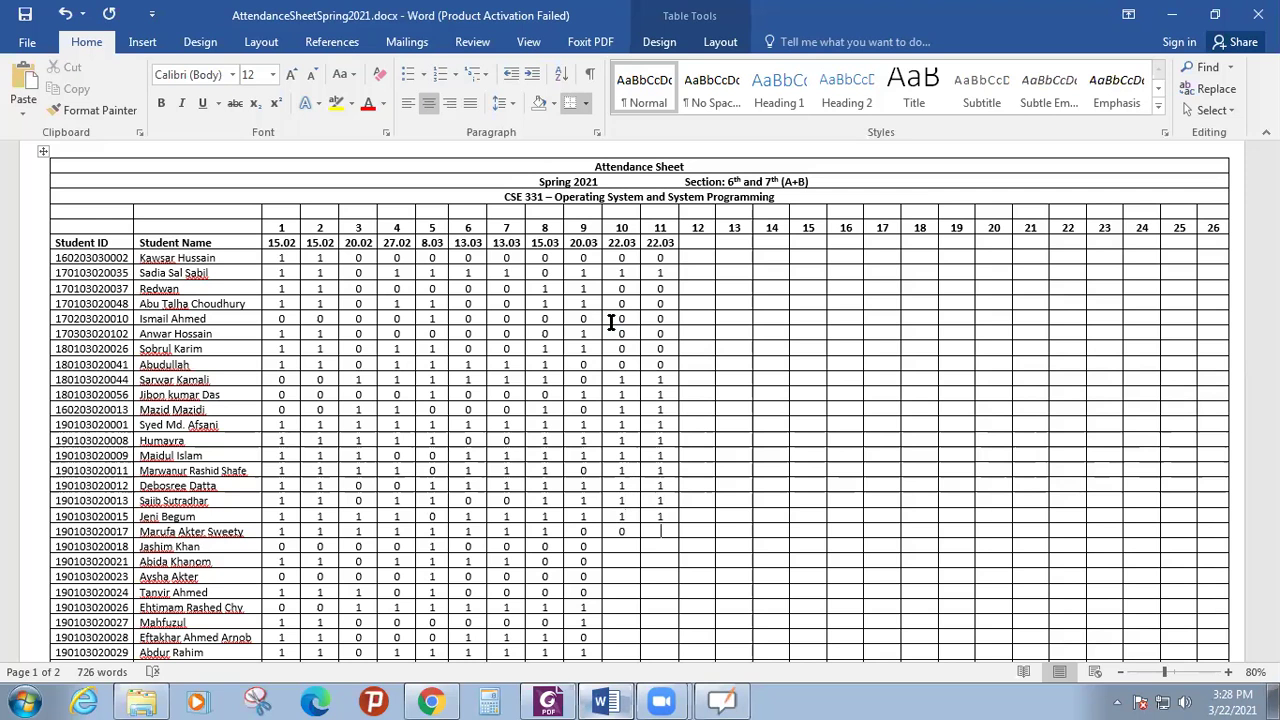
type("0")
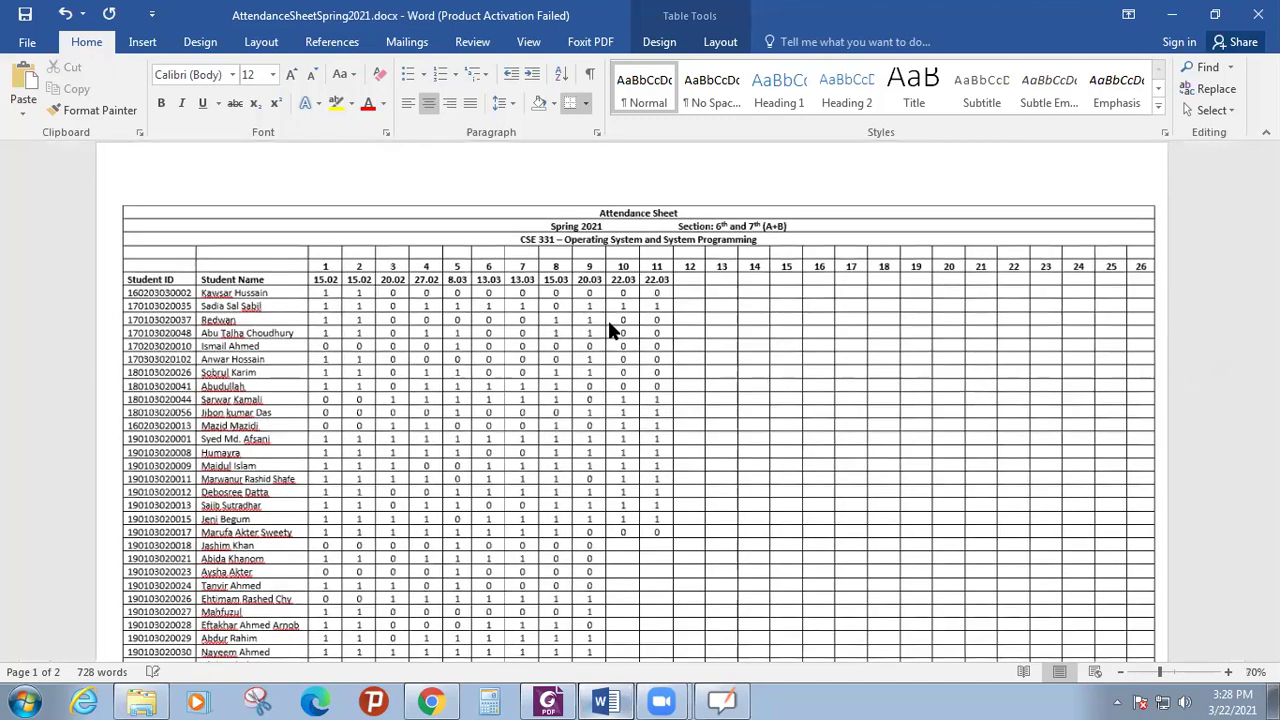
Step: Enter 1 in class columns 10 and 11 for the 20th student
scroll(610, 323, "up", 1)
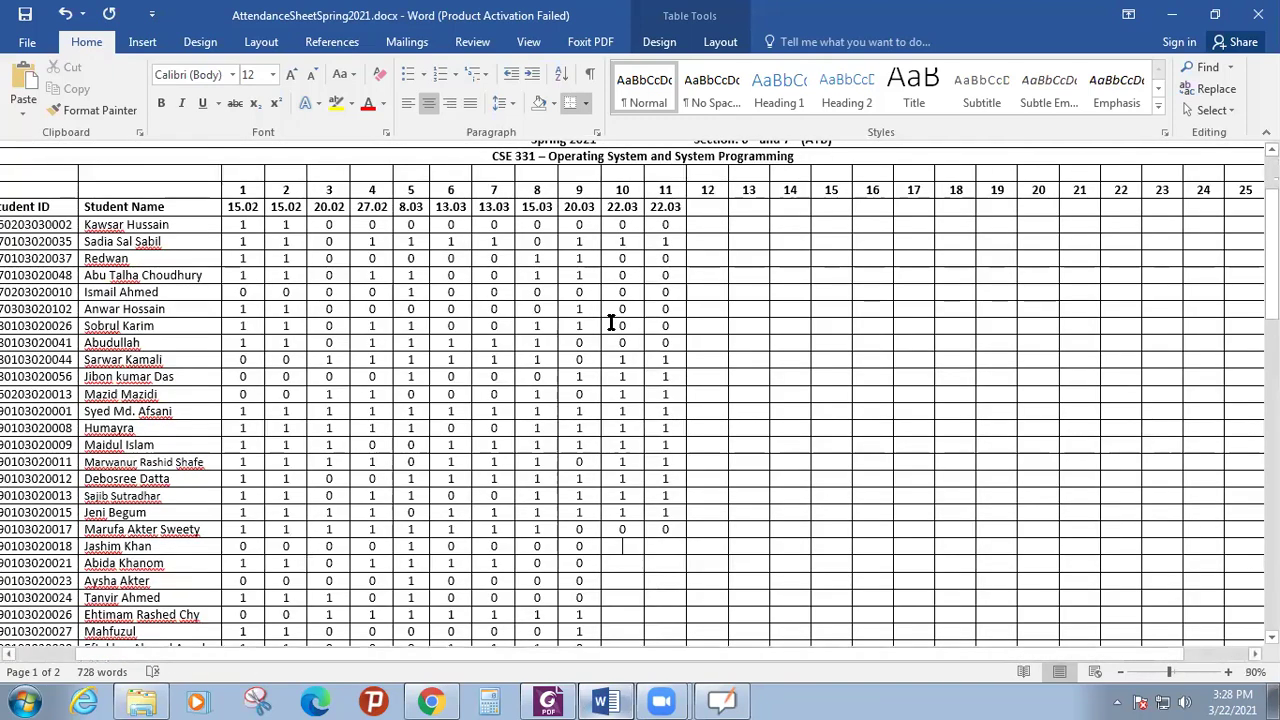
type("1")
key("Tab")
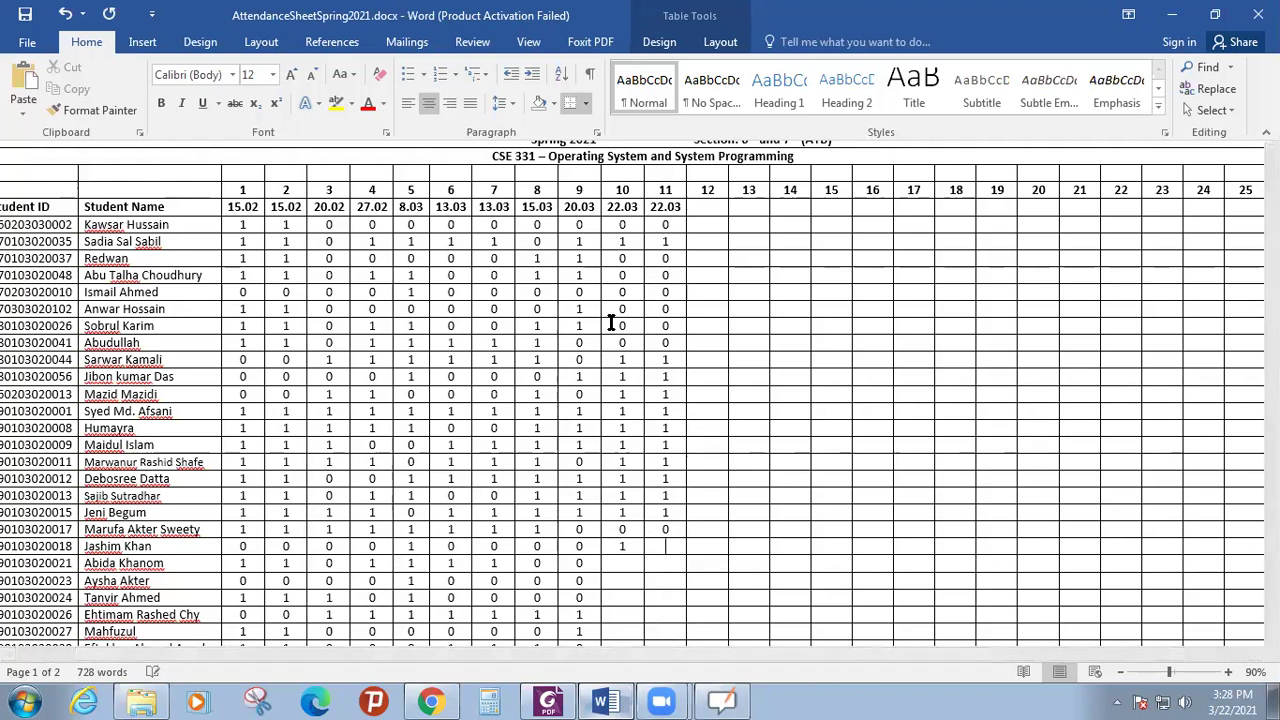
type("1")
Step: Change the 20th student's attendance for classes 1, 2 and 3 to 1 and save the document
key("Left")
key("Left")
key("Left")
key("Left")
key("Left")
key("Left")
key("Left")
key("Left")
key("Left")
key("Left")
key("Left")
key("Left")
key("Left")
key("Left")
key("Left")
key("Left")
key("Left")
key("Left")
key("Left")
key("shift+Right")
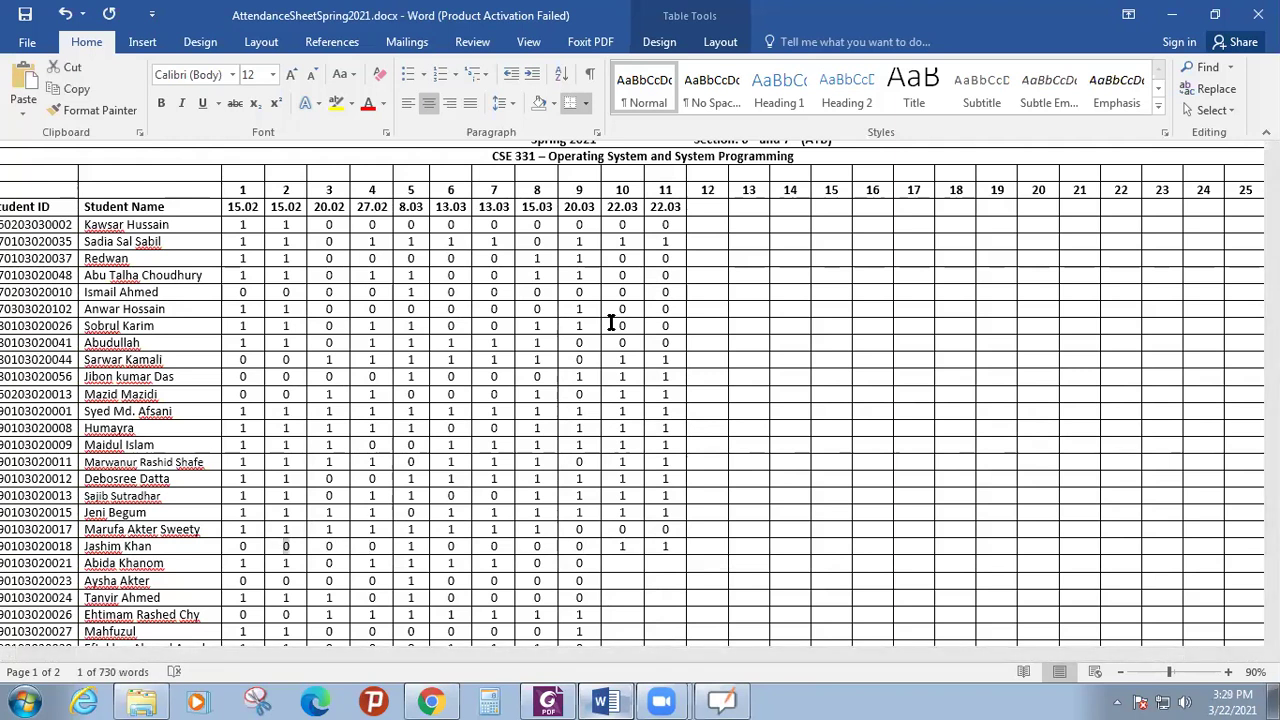
key("BackSpace")
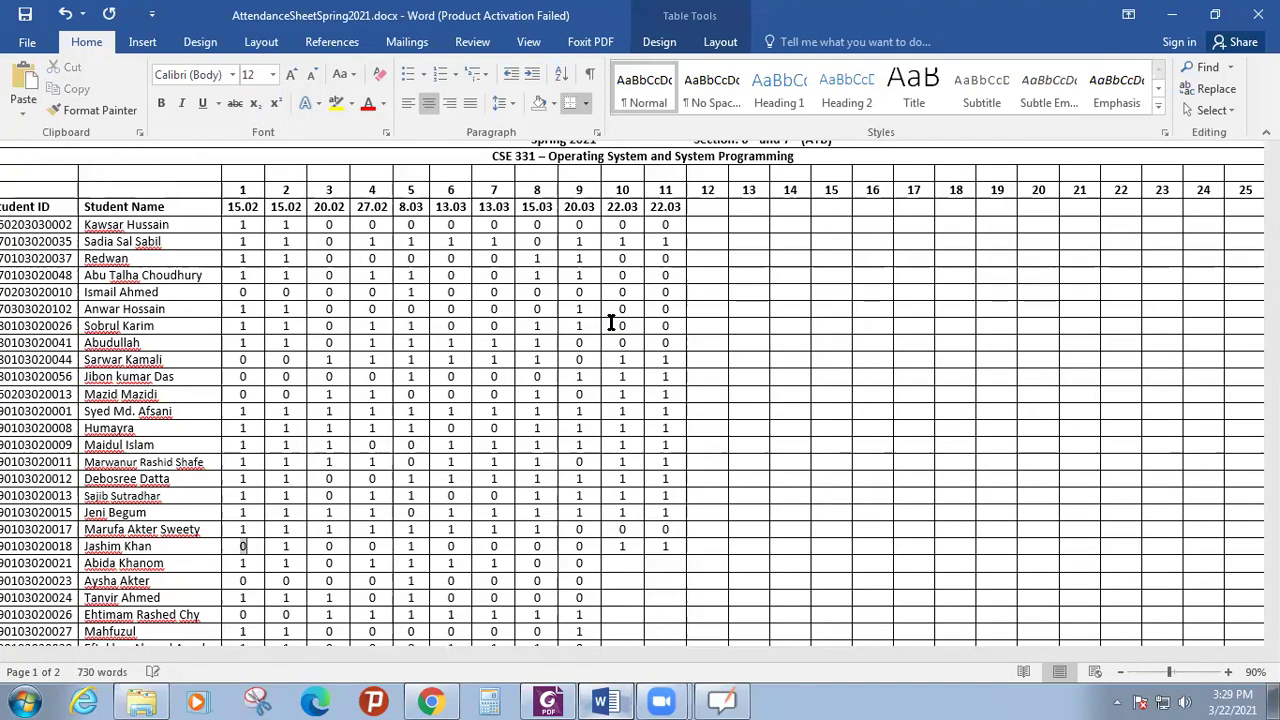
type("1")
key("Right")
key("shift+Right")
type("1")
key("ctrl+s")
Step: Mark the 21st and 22nd students present with 1 in both 22.03 columns
key("Right")
key("Right")
key("Right")
key("Right")
key("Right")
key("Right")
key("Right")
key("Right")
key("Right")
key("Right")
key("Right")
key("Right")
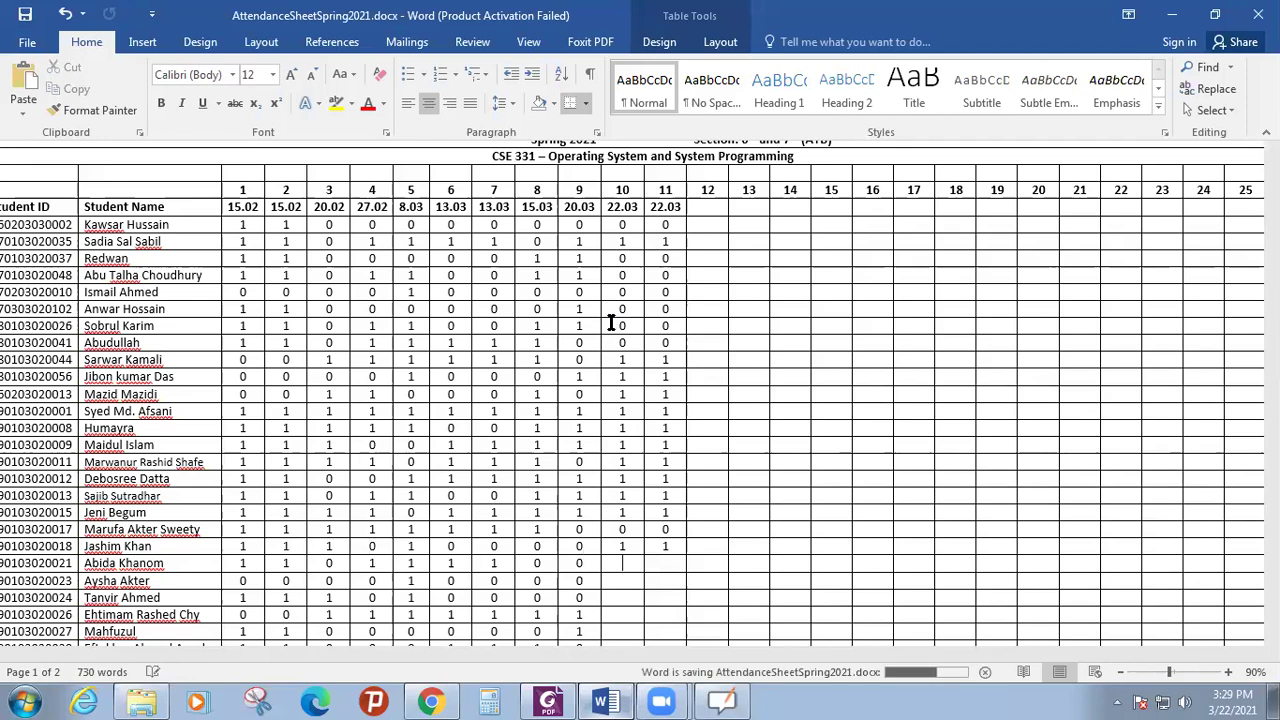
key("Right")
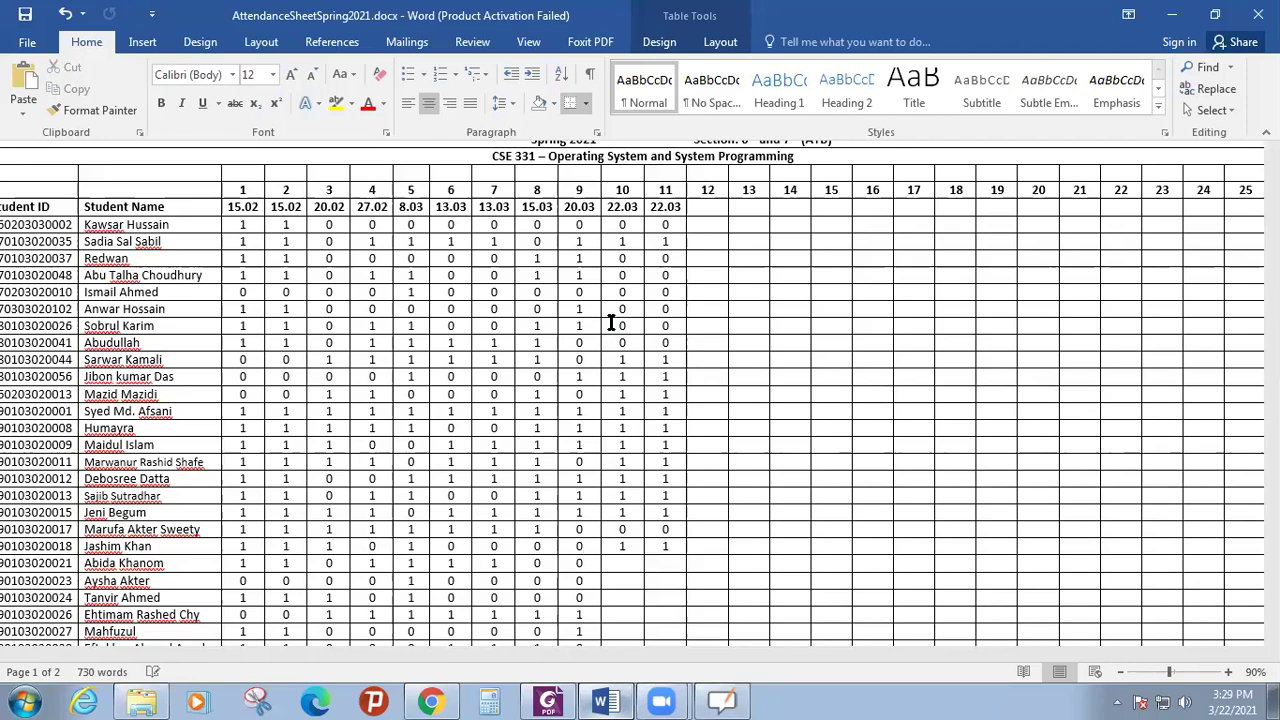
type("1")
key("Right")
type("1")
key("Down")
key("Left")
type("1")
key("Right")
type("1")
key("Down")
Step: Enter 1 in class columns 10 and 11 for the 23rd and 24th students
key("Left")
type("1")
key("Right")
type("1")
key("Down")
type("1")
key("Right")
type("1")
key("Down")
Step: Mark the 25th and 26th students absent with 0 in class columns 10 and 11
key("Left")
key("Up")
key("Down")
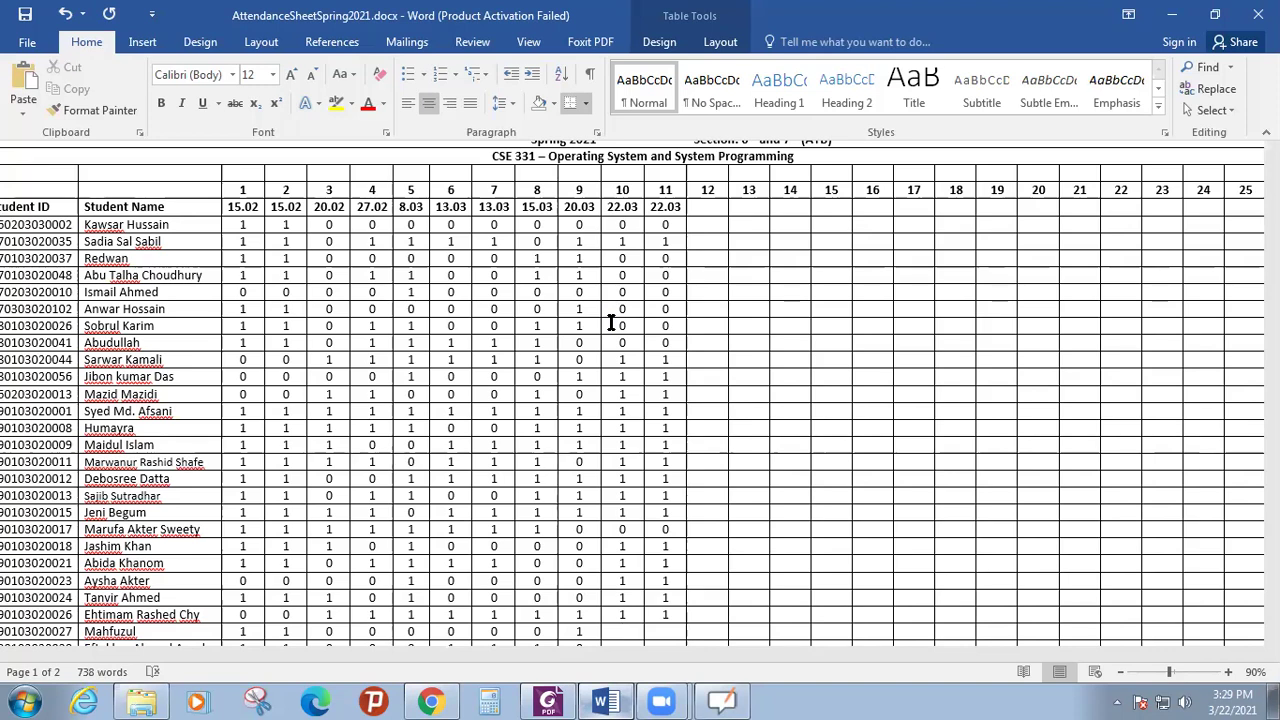
type("0")
key("Tab")
type("0")
key("Down")
key("Left")
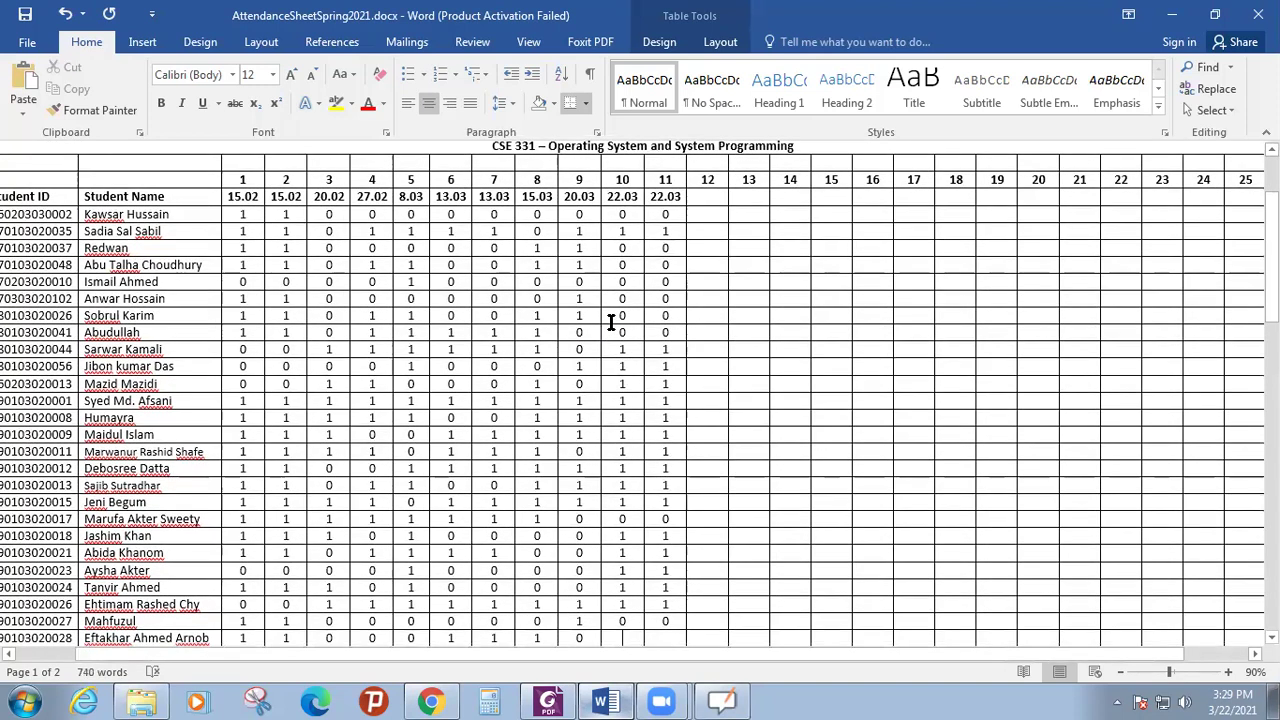
type("0")
key("Tab")
type("0")
key("Down")
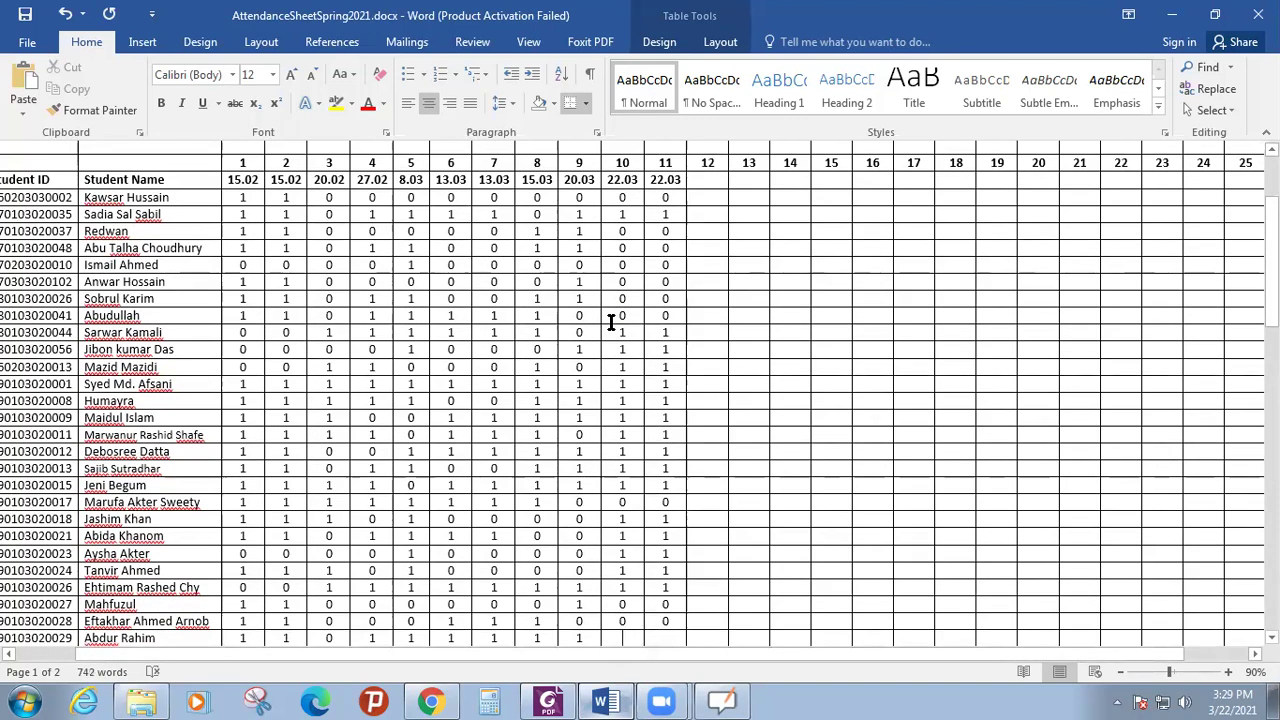
Step: Enter 1 in class columns 10 and 11 for the 27th and 28th students
type("1")
key("Tab")
type("1")
key("Down")
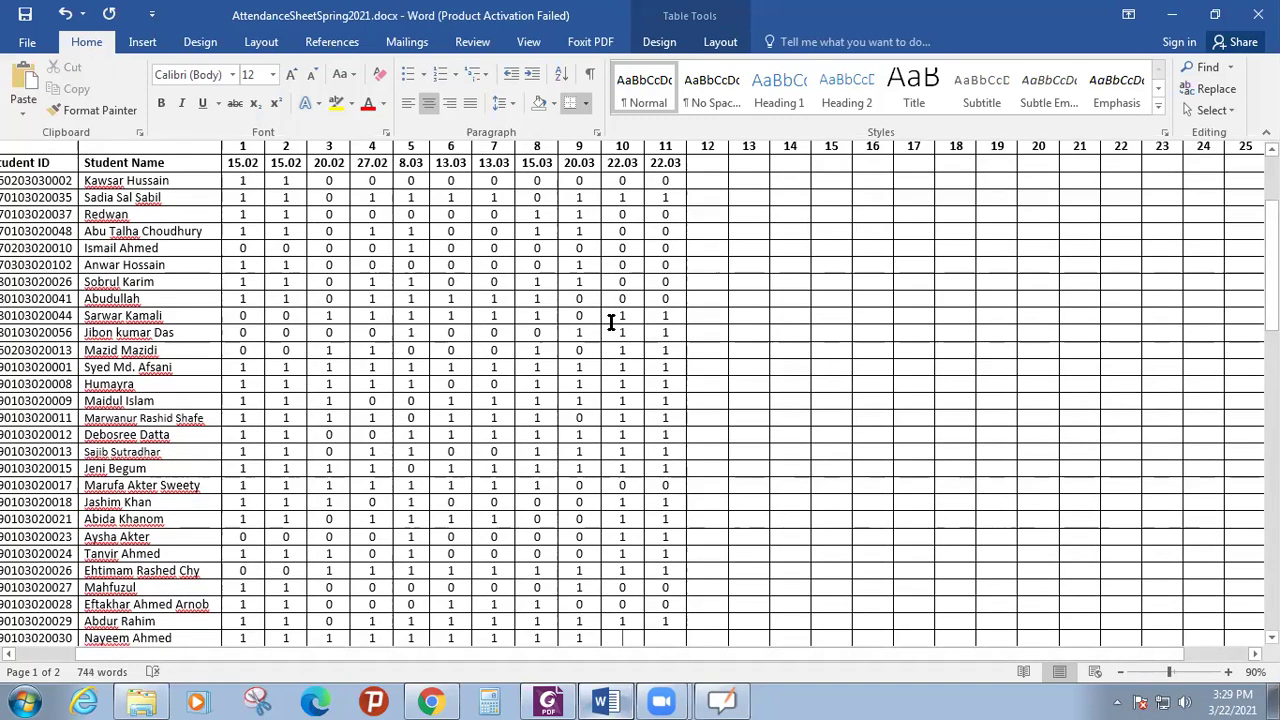
scroll(611, 322, "down", 1)
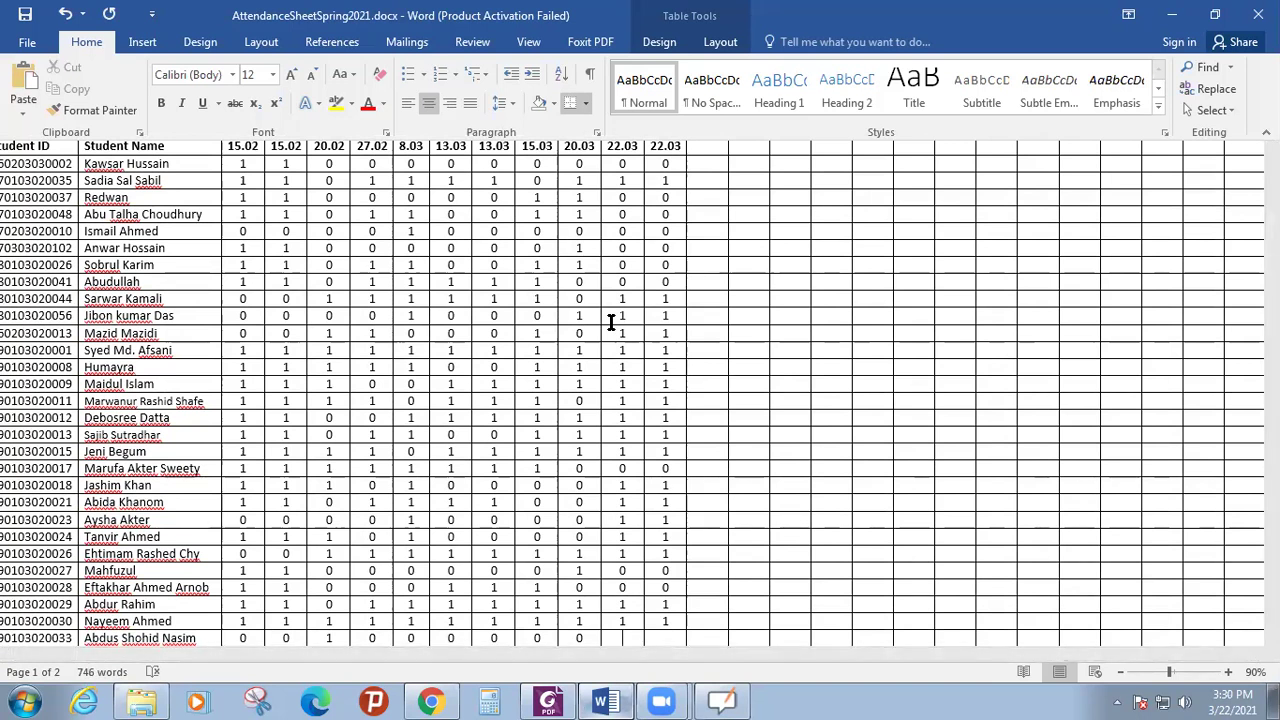
Step: Enter 0 in class columns 10 and 11 for the 29th student
type("0")
key("Tab")
type("0")
key("Down")
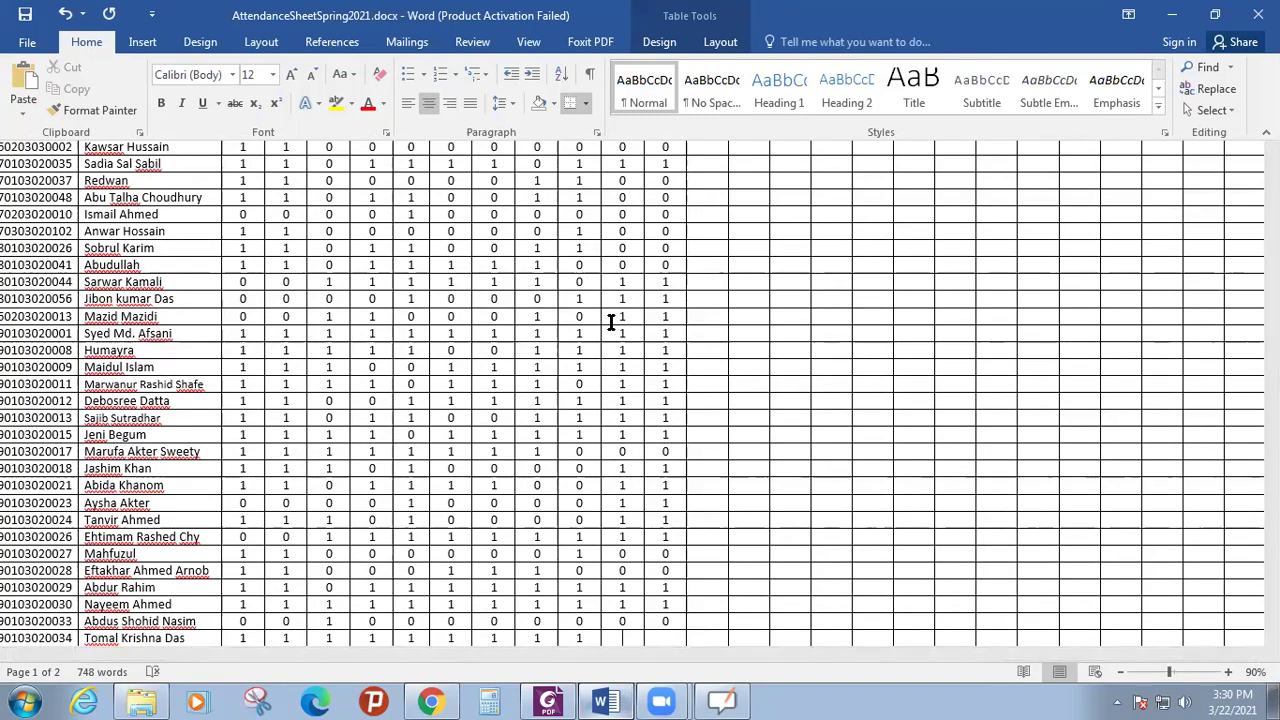
Step: Enter 0 in class columns 10 and 11 for the 30th student
type("0")
key("Tab")
type("0")
key("Down")
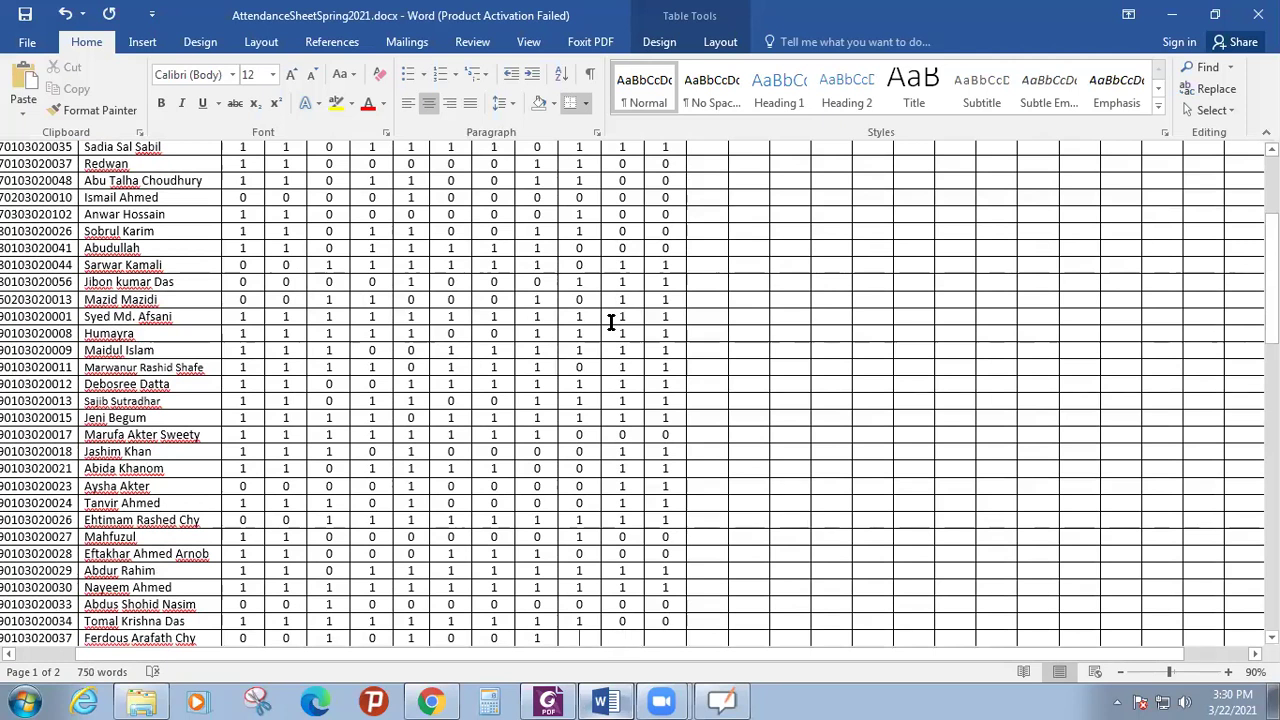
Step: Enter 0 in class column 9 and 1 in class columns 10 and 11 for the 31st student
type("0 ")
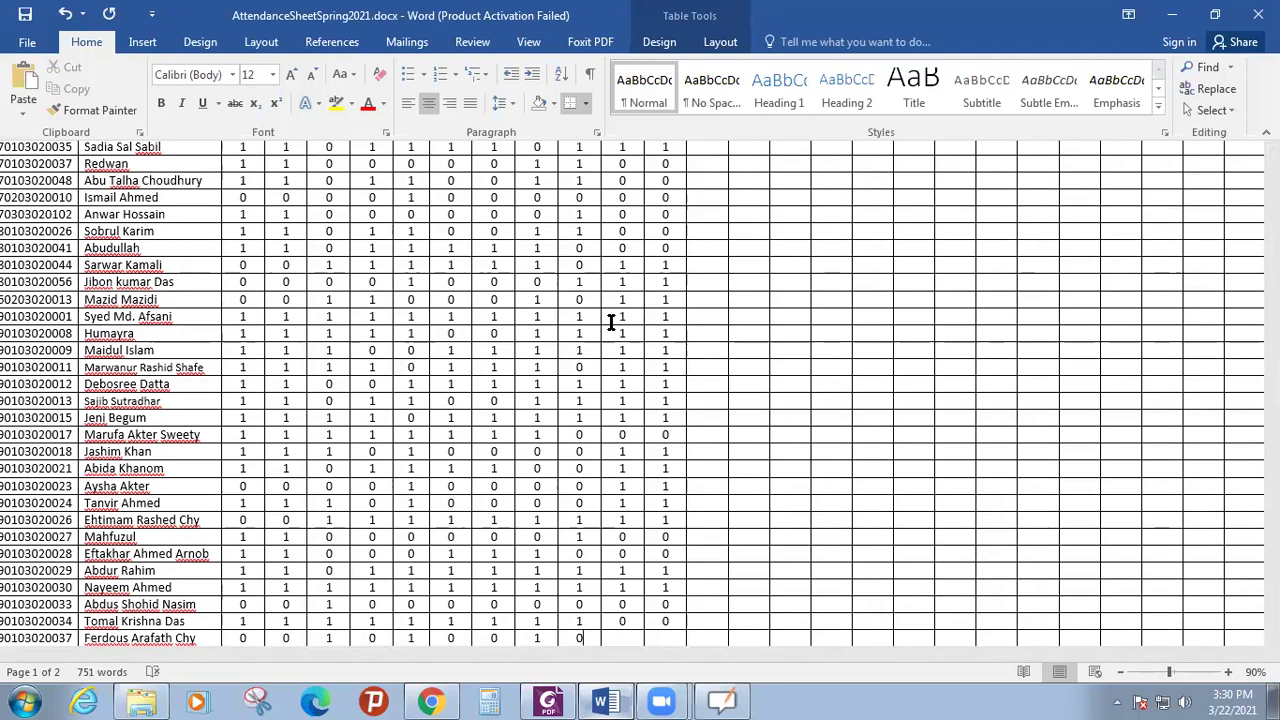
type("1")
key("Tab")
type("1")
key("Down")
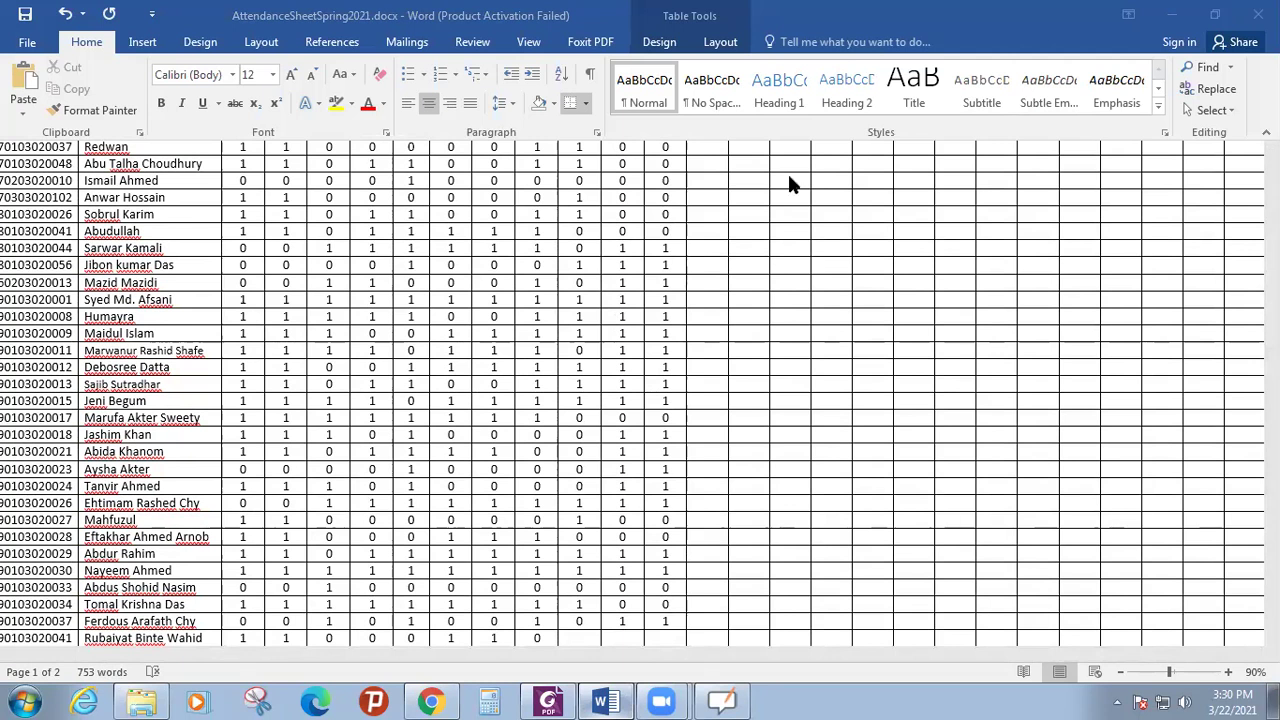
Step: Enter 0 in class columns 9, 10 and 11 for the 32nd student
left_click(632, 628)
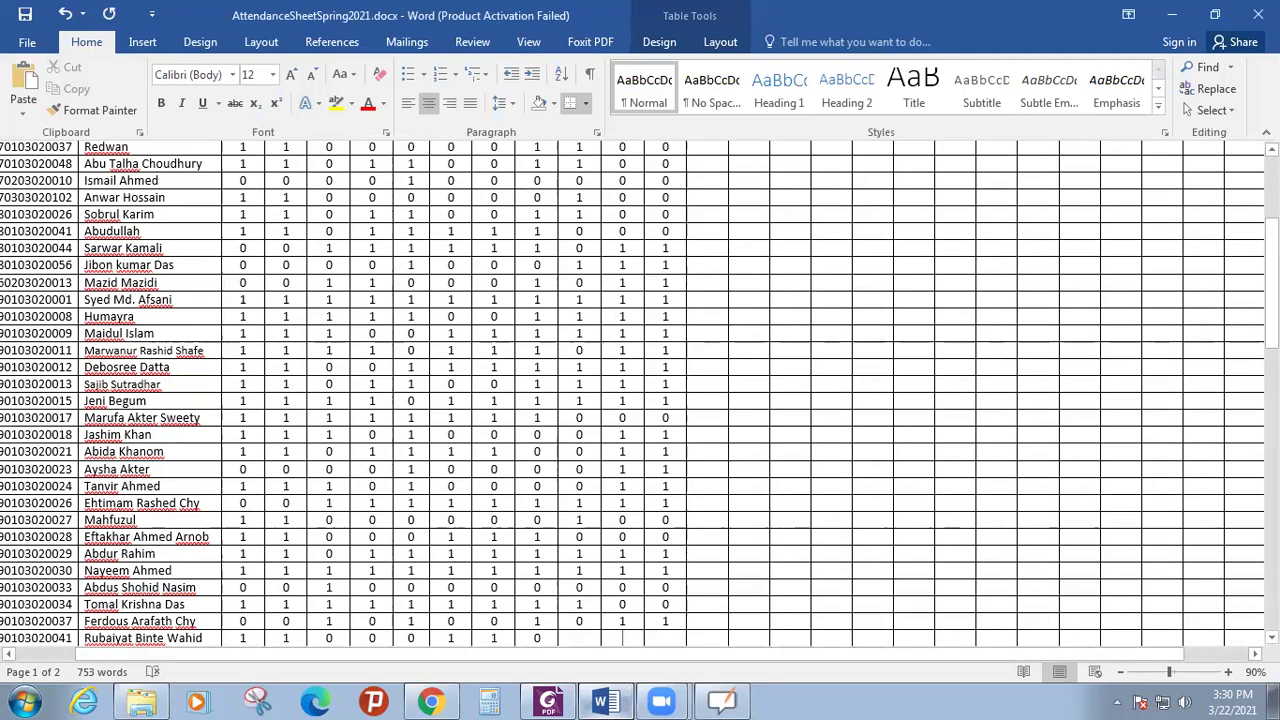
key("shift+Tab")
type("0")
key("Tab")
type("0")
key("Tab")
type("0")
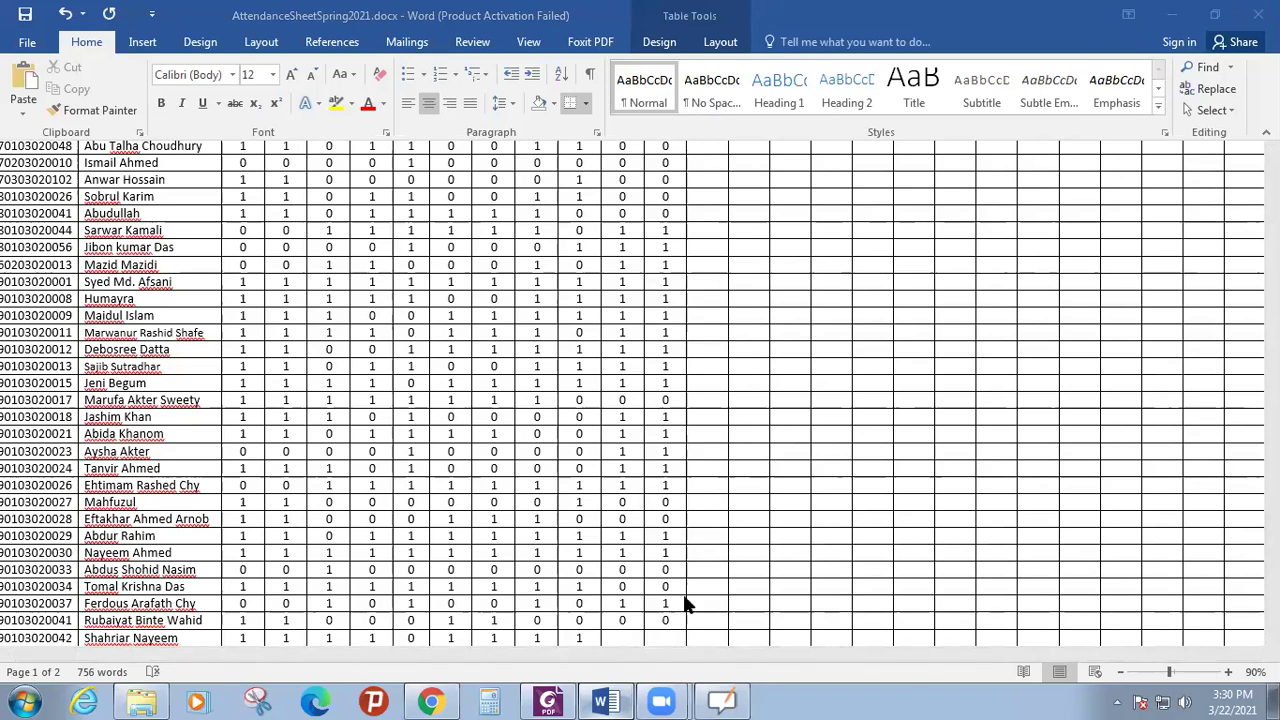
Step: Change the 32nd student's attendance in class columns 10 and 11 to 1
left_click(624, 637)
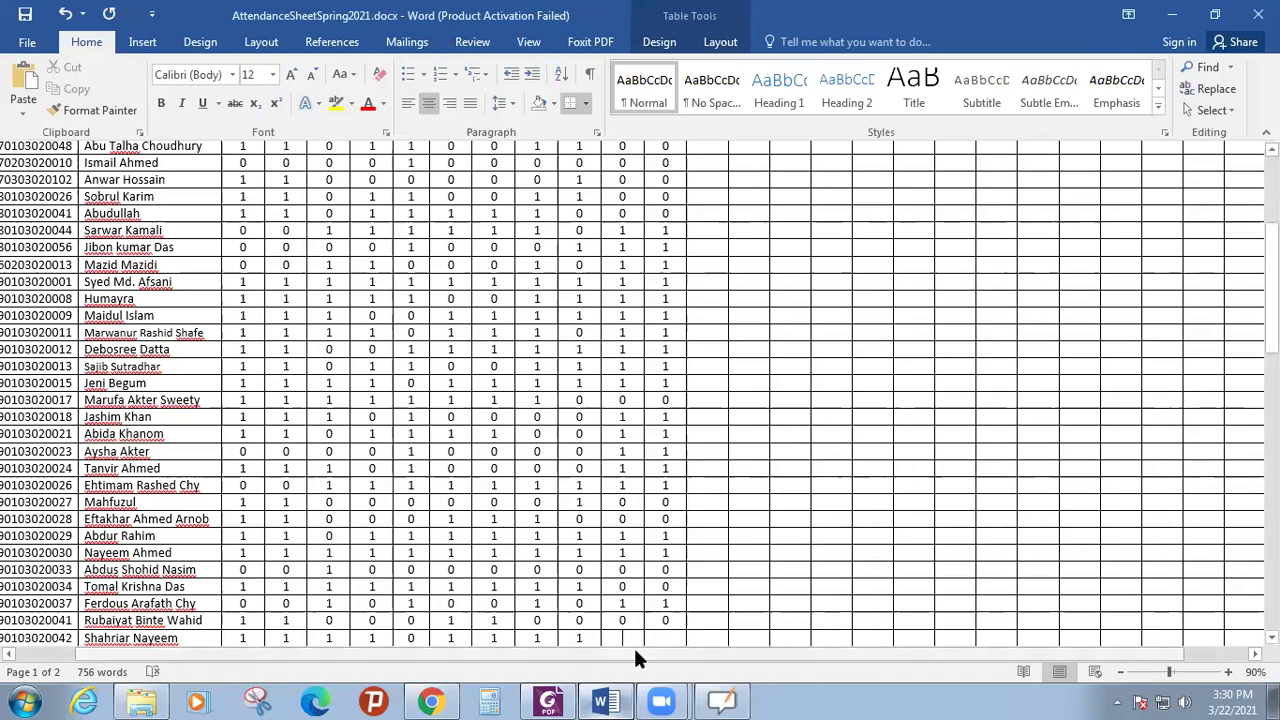
key("shift+Up")
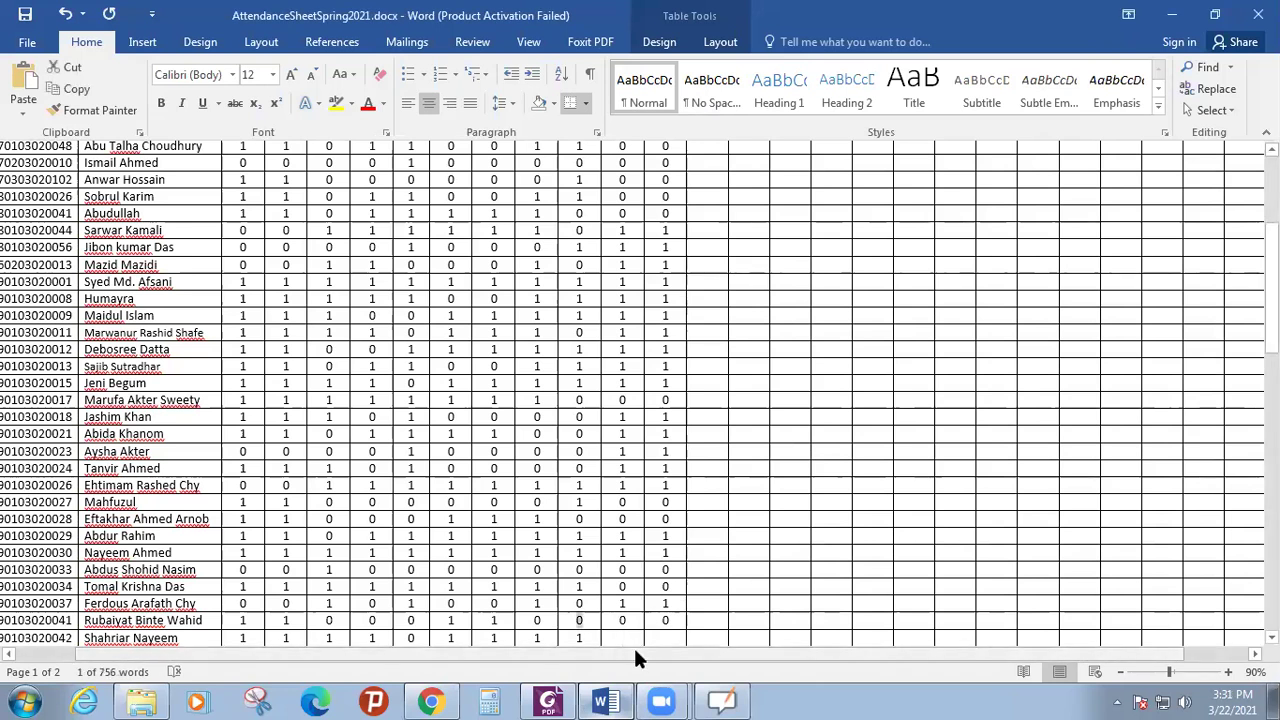
type("1")
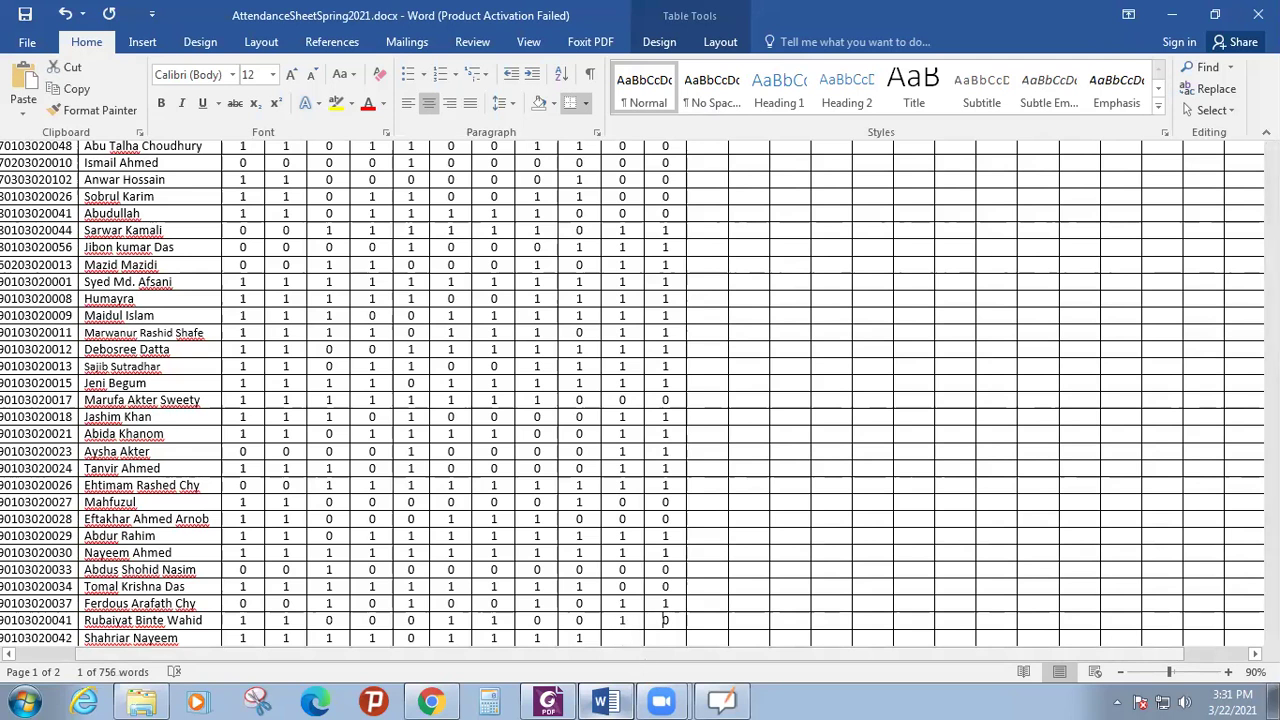
key("Tab")
type("1")
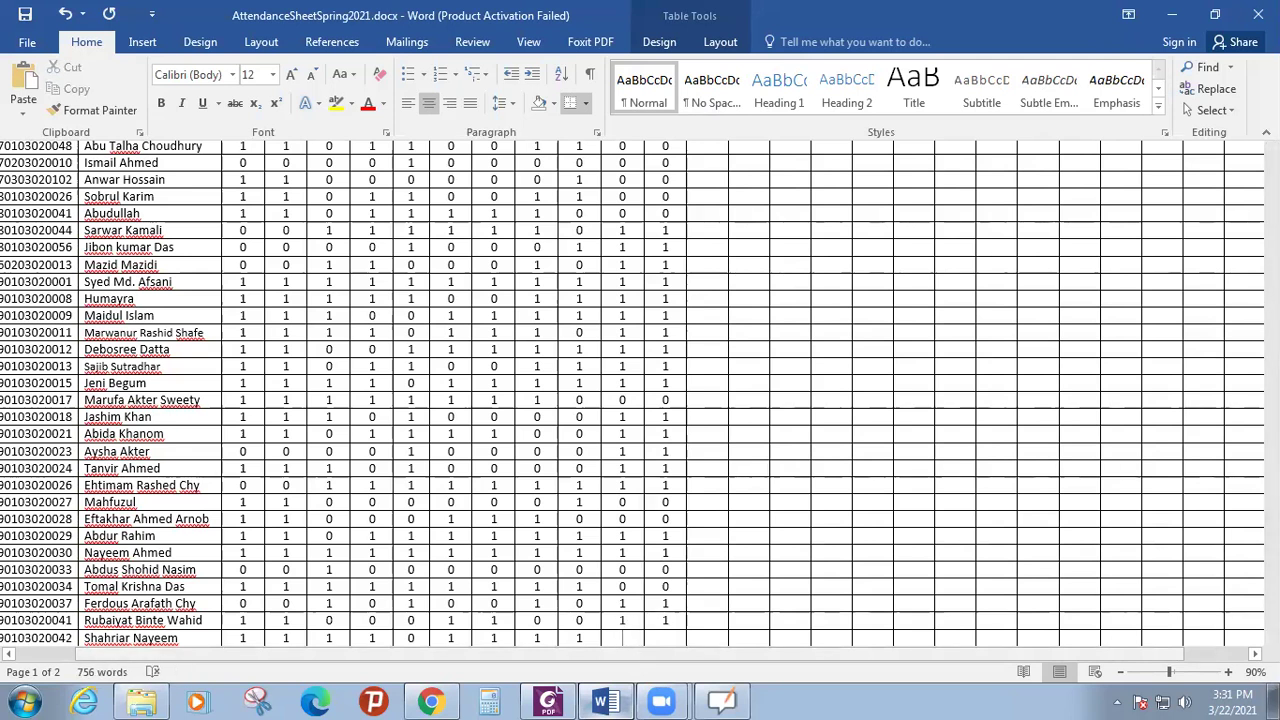
Step: Enter 1 in class columns 10 and 11 for the 33rd, 34th and 35th students
type("1")
key("Tab")
type("1")
key("Tab")
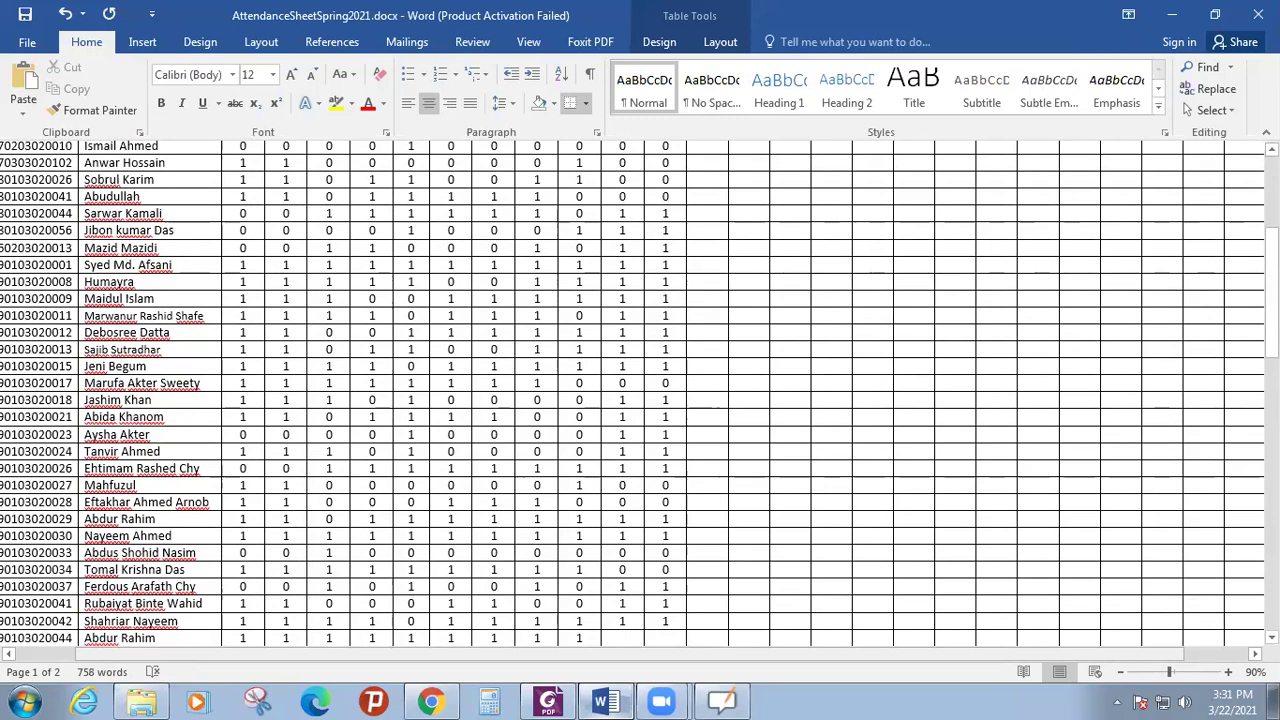
type("1")
key("Tab")
type("1")
key("Down")
key("Left")
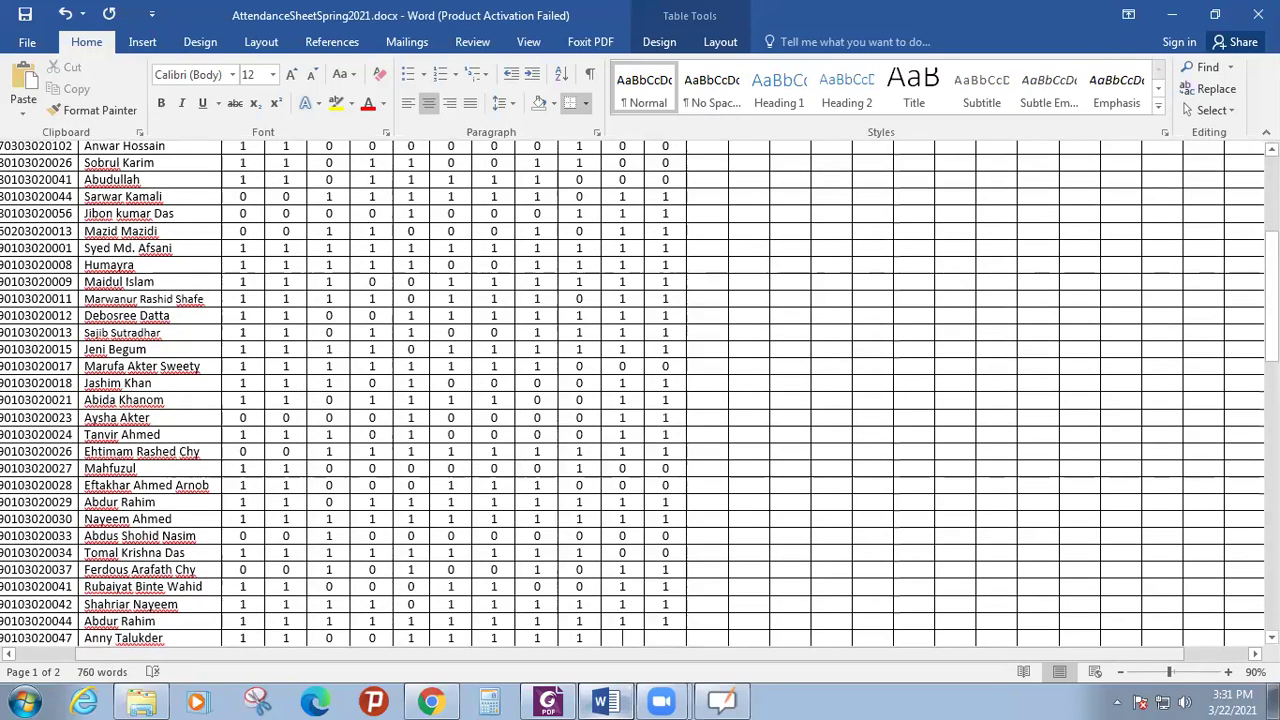
type("1")
key("Tab")
type("1")
key("Down")
key("Left")
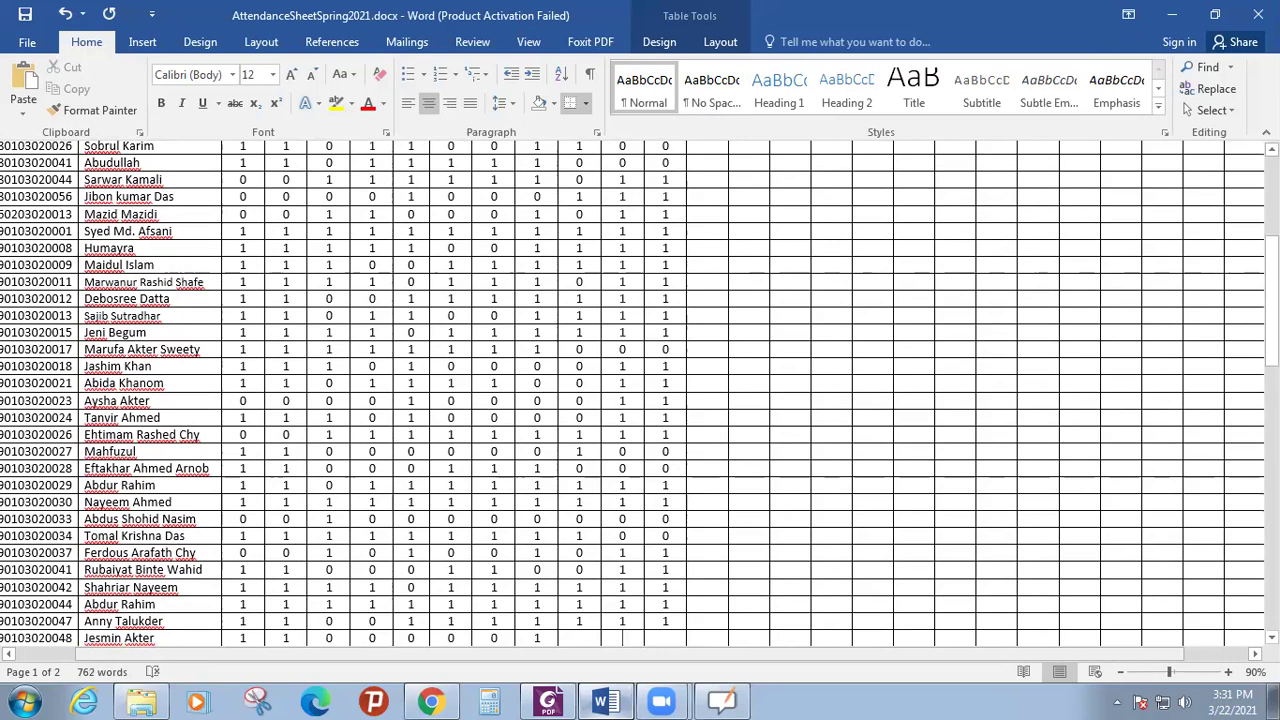
Step: Enter 0 in class column 9 and 1 in class columns 10 and 11 for the 36th student
type("0")
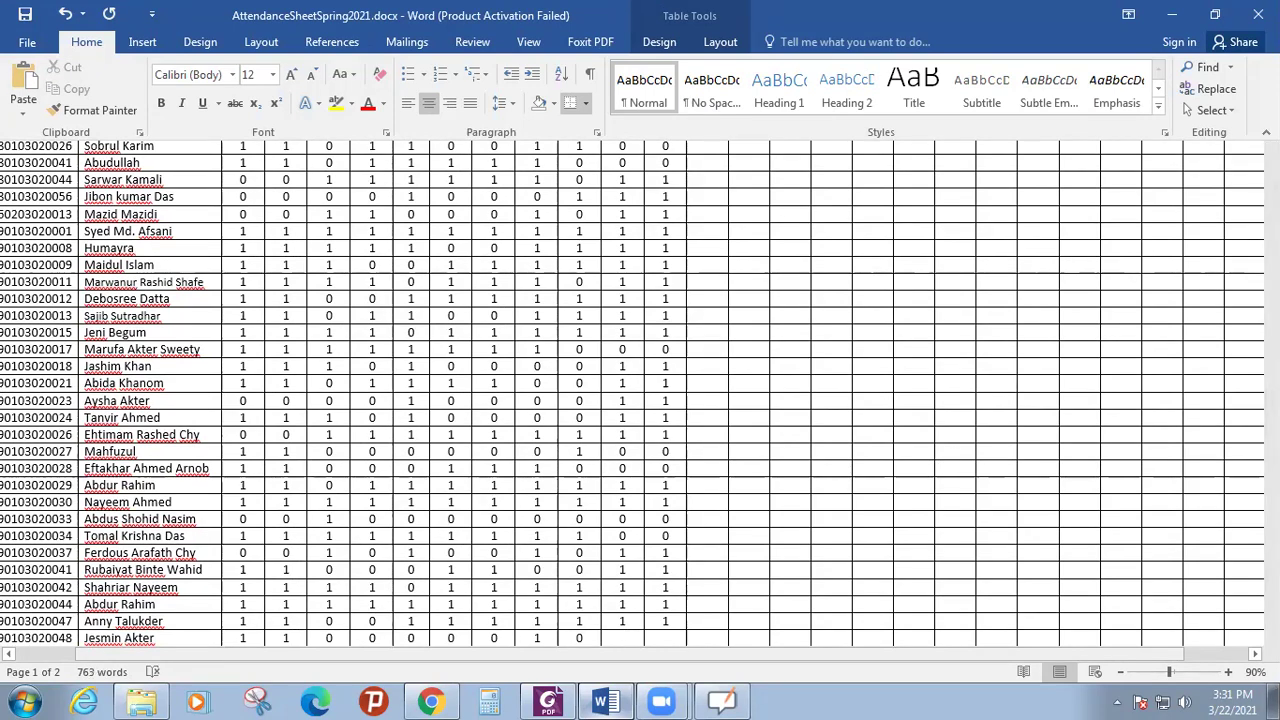
key("Tab")
type("1")
key("Tab")
type("1")
key("Down")
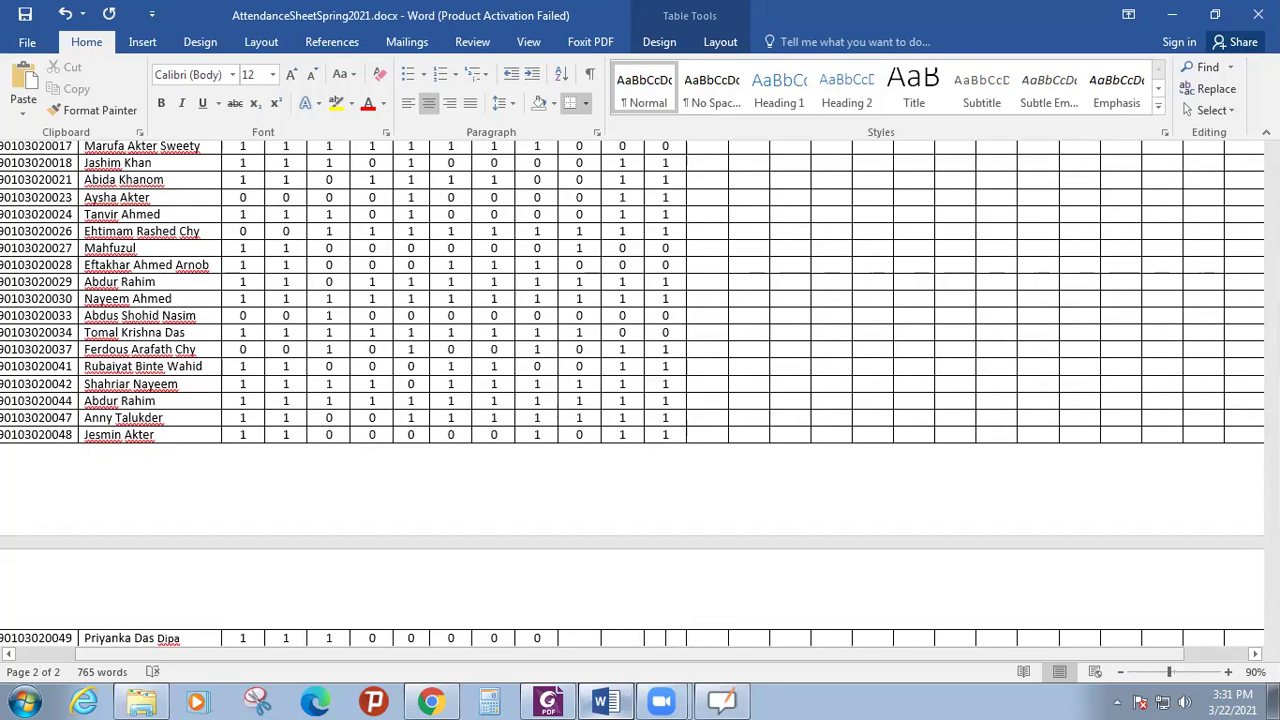
Step: Mark the 37th student, first on the second page, absent with 0 in class columns 9, 10 and 11
key("Left")
key("Left")
type("9")
key("Right")
type("9")
key("BackSpace")
key("Left")
key("BackSpace")
type("0")
key("Right")
type("0")
key("Right")
type("0")
key("Down")
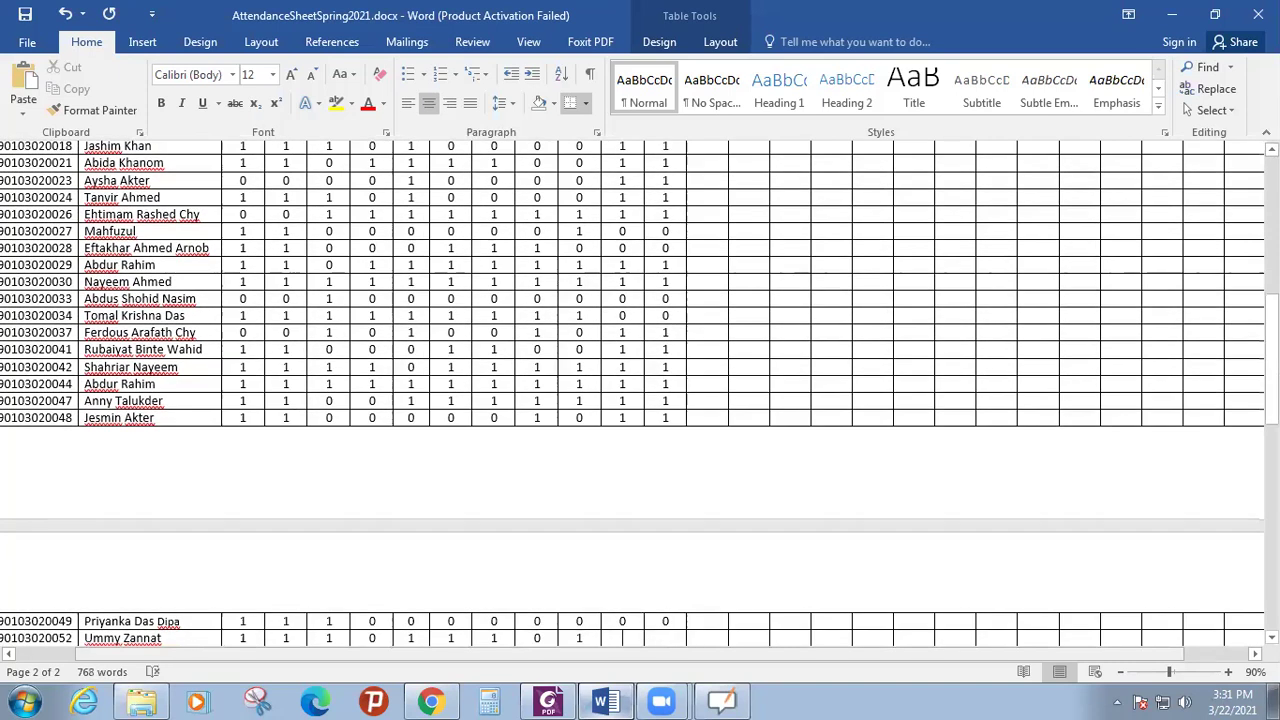
Step: Enter 1 in class columns 10 and 11 for the 38th student
type("1")
key("Right")
type("1")
key("Down")
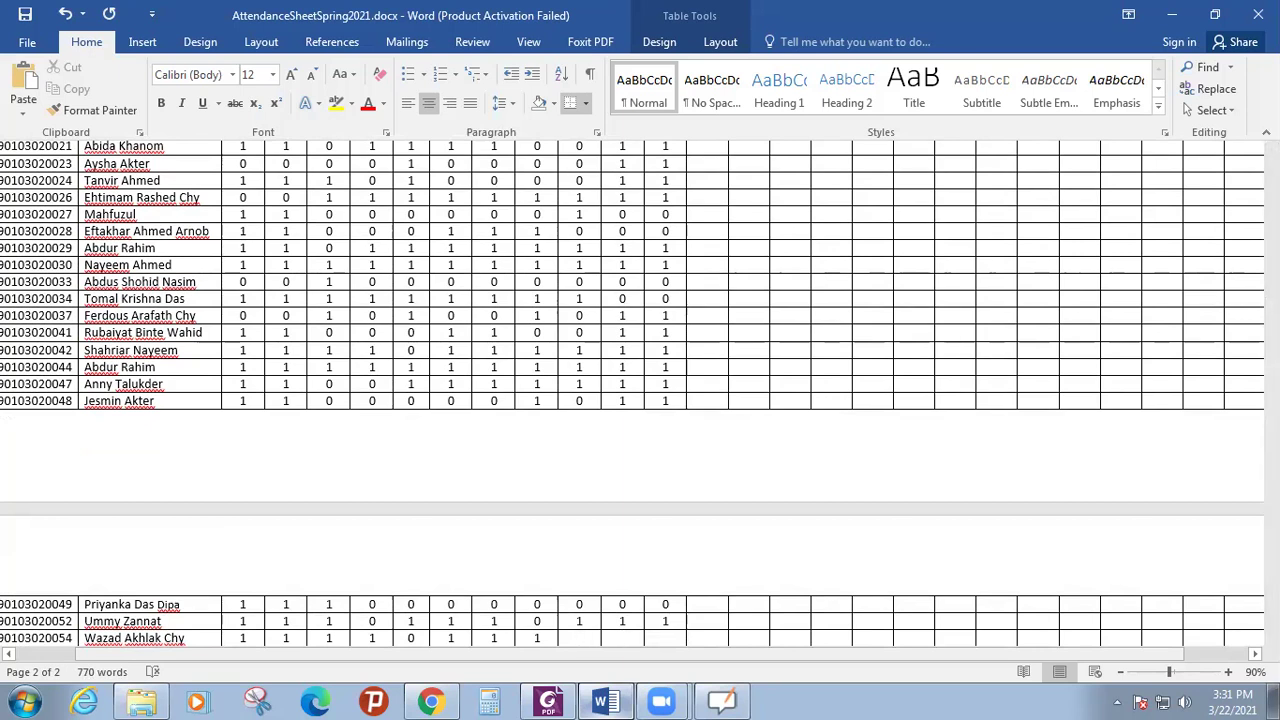
Step: Enter 0 in class column 9 and 1 in class columns 10 and 11 for the 39th student
type("0")
key("Right")
key("BackSpace")
type("1")
key("Right")
type("1")
key("Right")
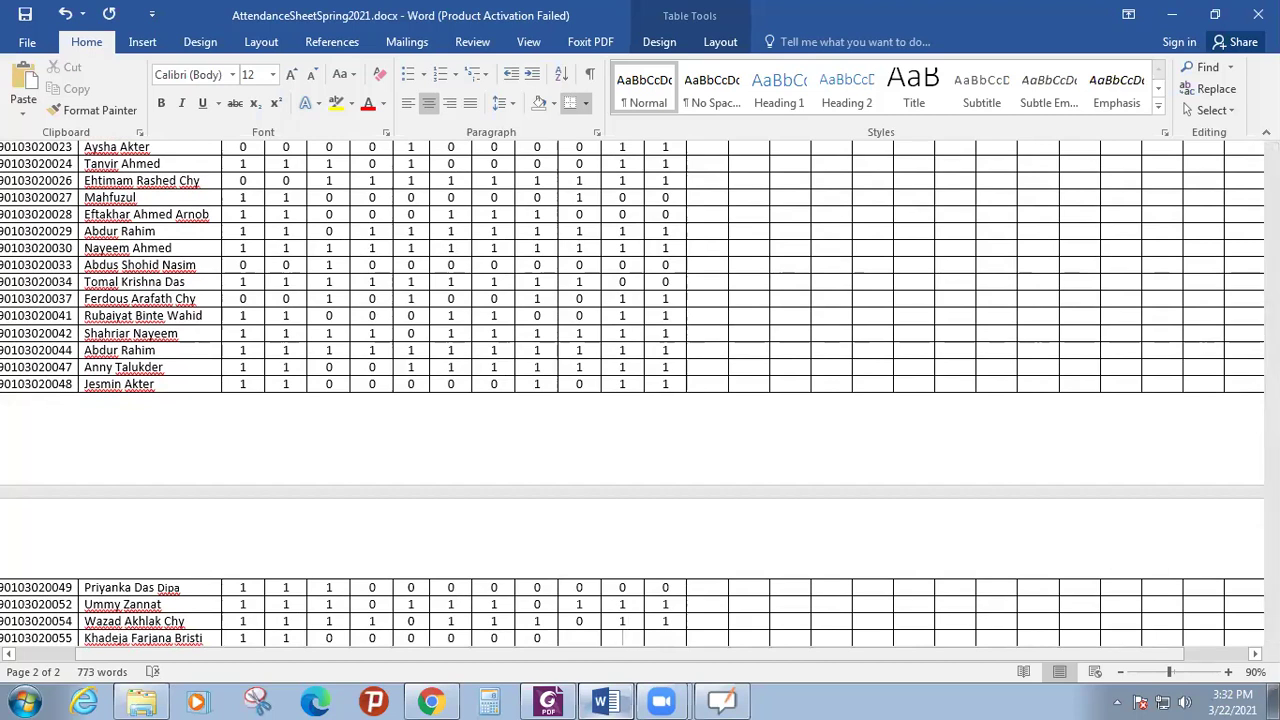
Step: Enter 0 in class columns 9, 10 and 11 for the 40th student
type("0")
key("Tab")
type("0")
key("Tab")
type("0")
key("Down")
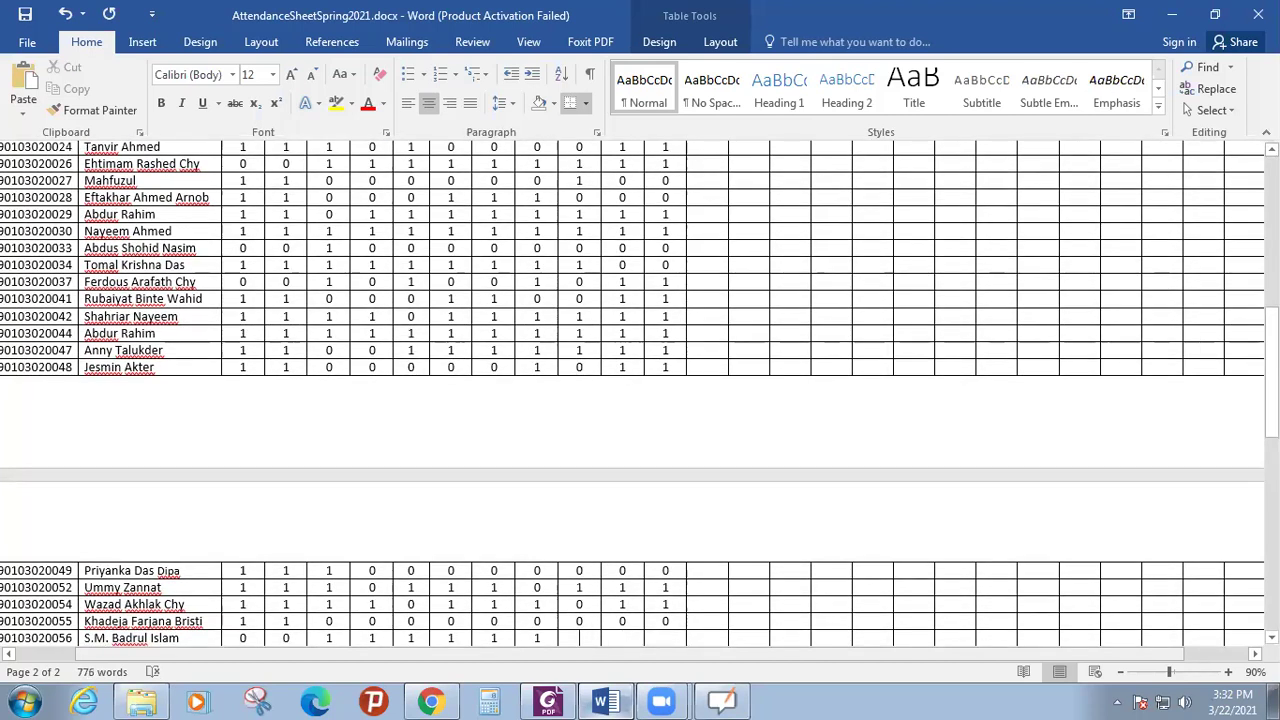
Step: Enter 0 in class column 9 and 1 in class columns 10 and 11 for the 41st and 42nd students
type("0 ")
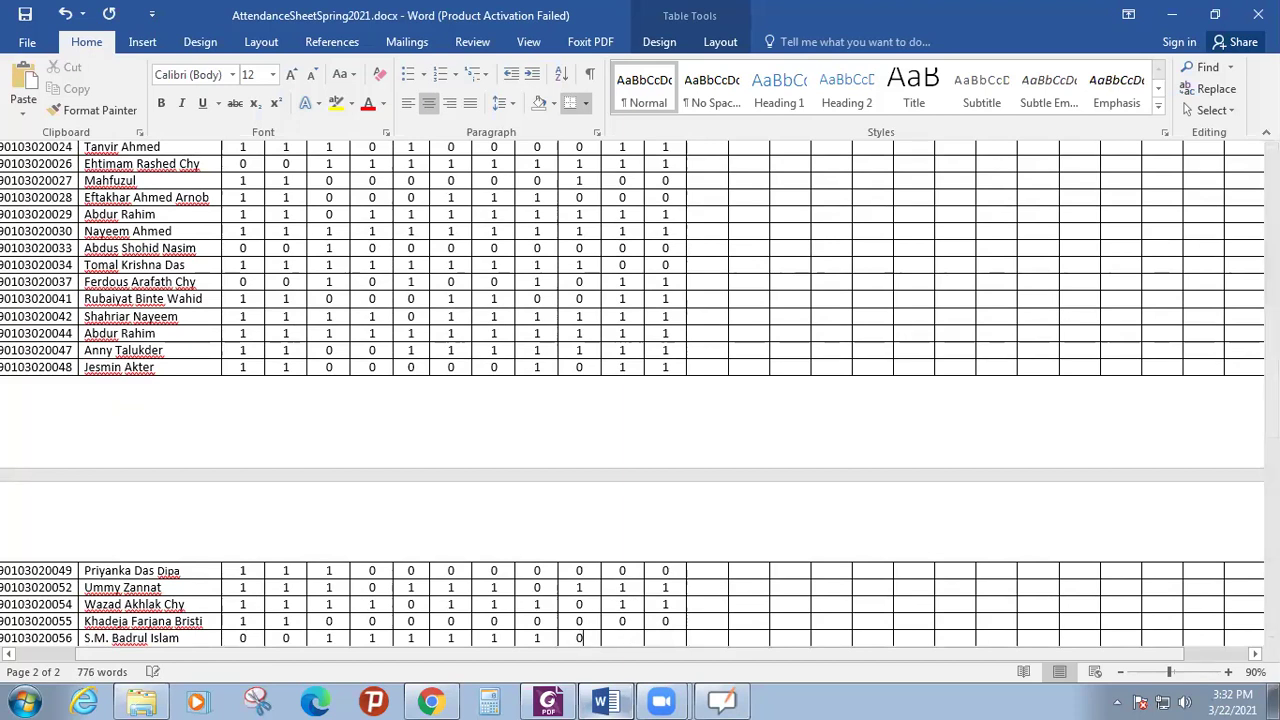
type("1")
key("Tab")
type("1")
key("Down")
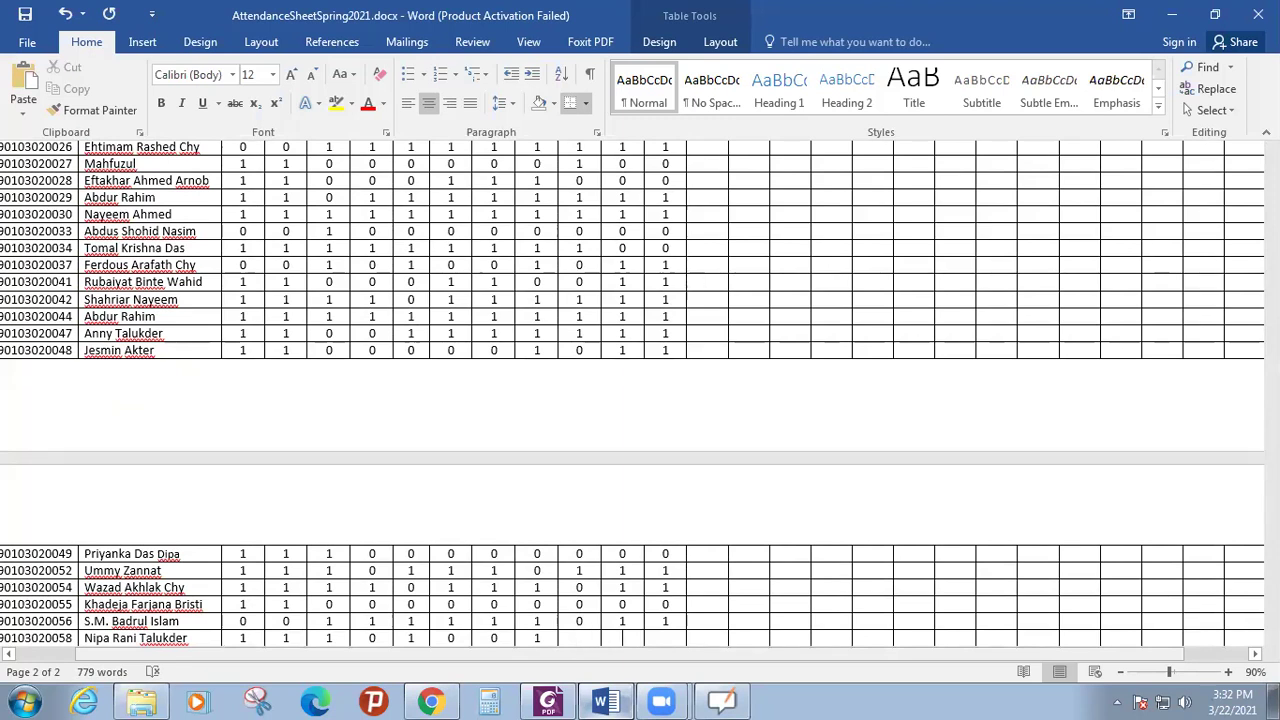
type("0")
key("Tab")
type("1")
key("Tab")
type("1")
key("Down")
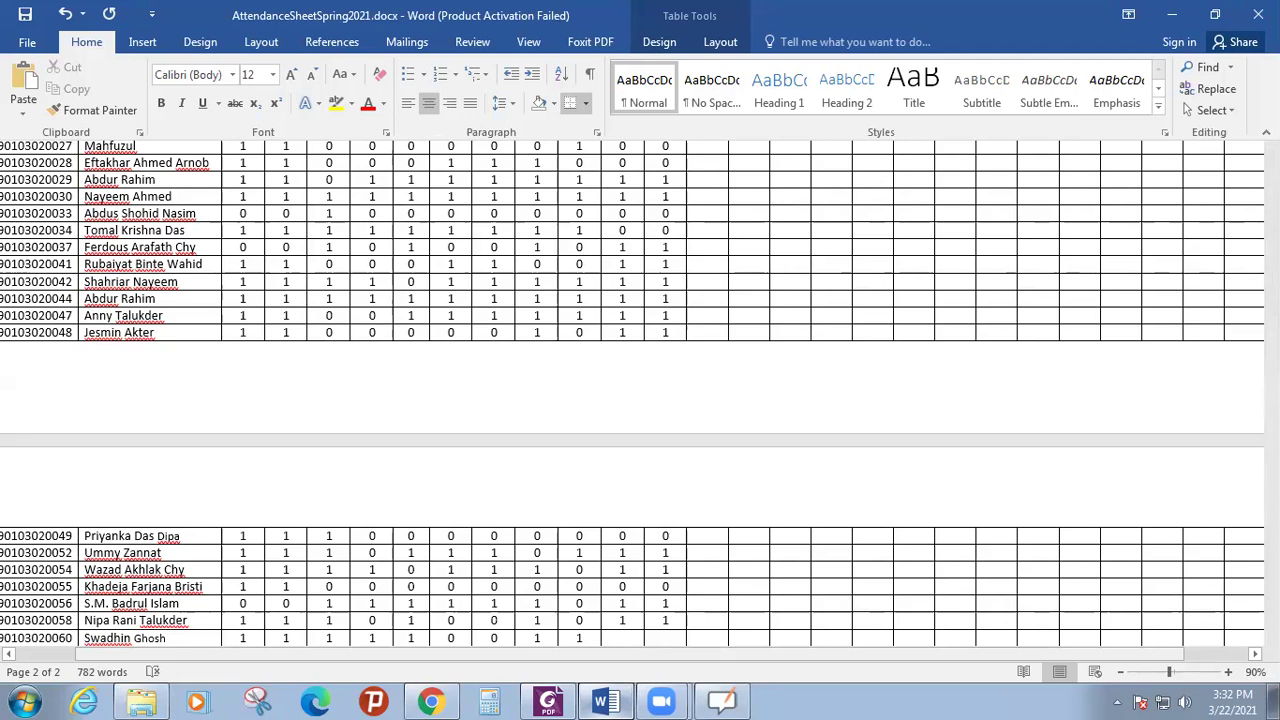
Step: In class columns 10 and 11, enter 0 for the 43rd student and 1 for the 44th student
type("0")
key("Down")
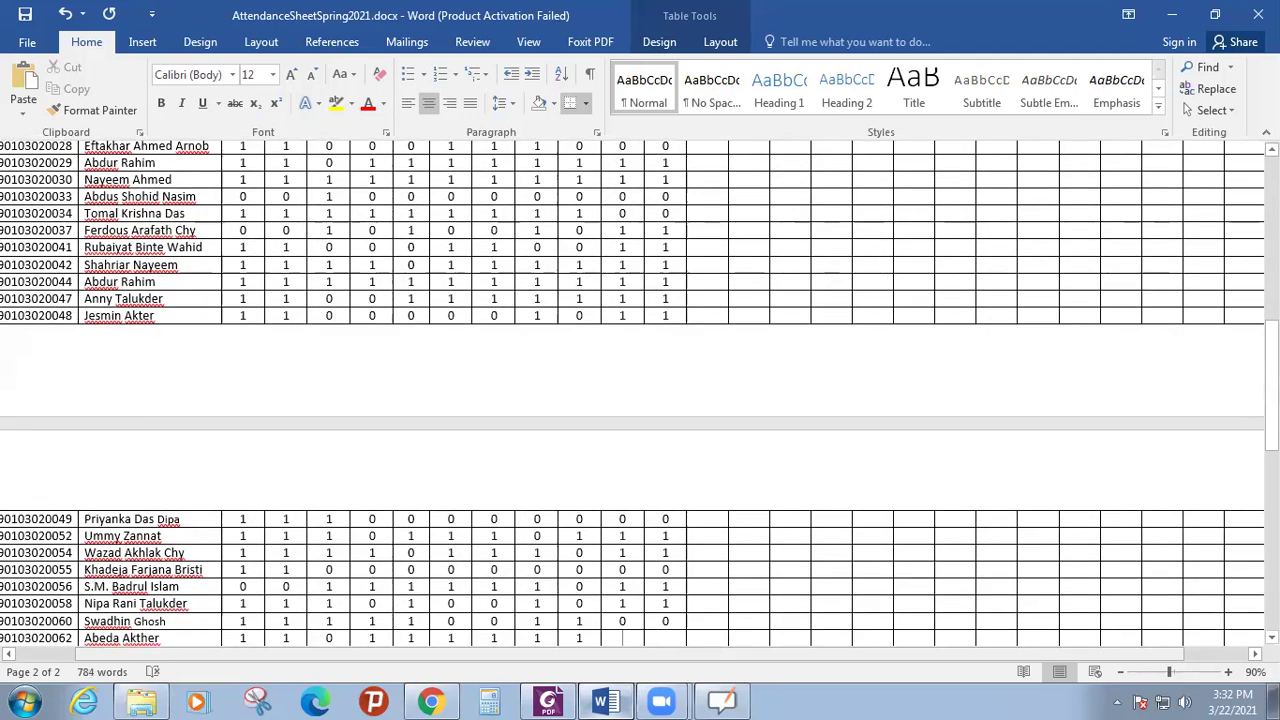
type("1")
key("Right")
type("1")
key("Down")
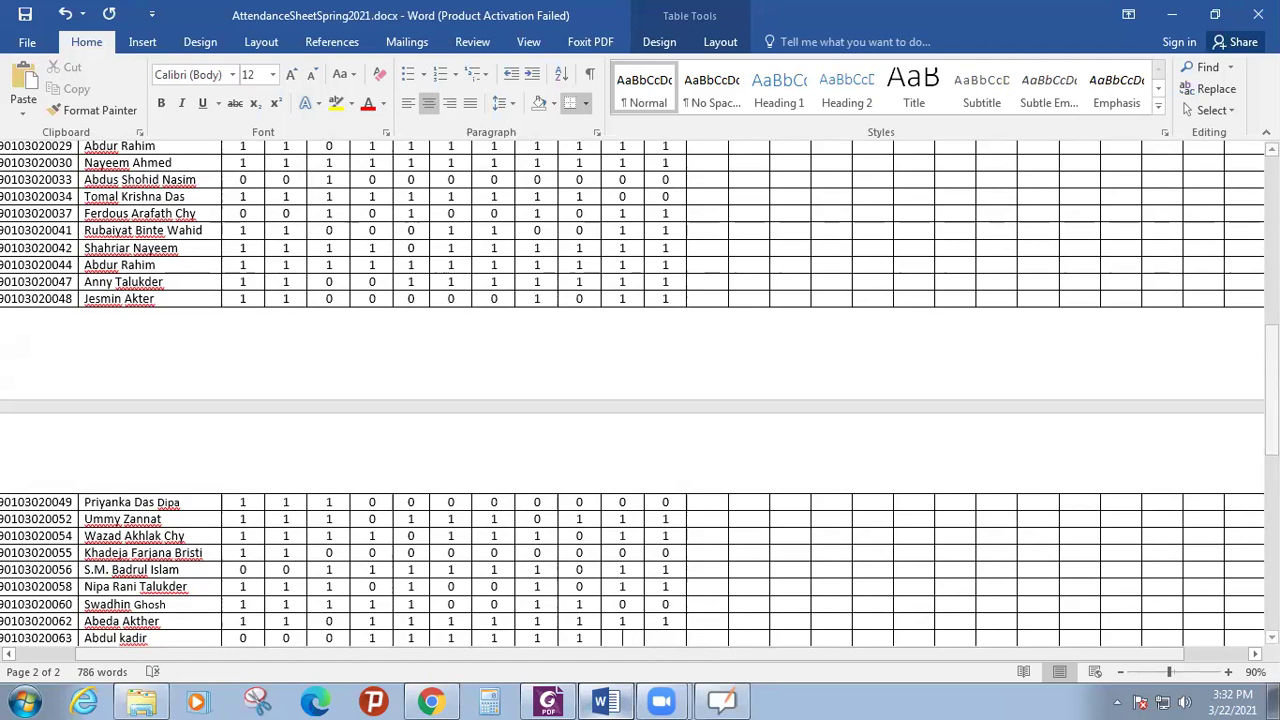
Step: Enter 0 in class columns 10 and 11 for the 45th student
type("0")
key("Right")
type("0")
key("Down")
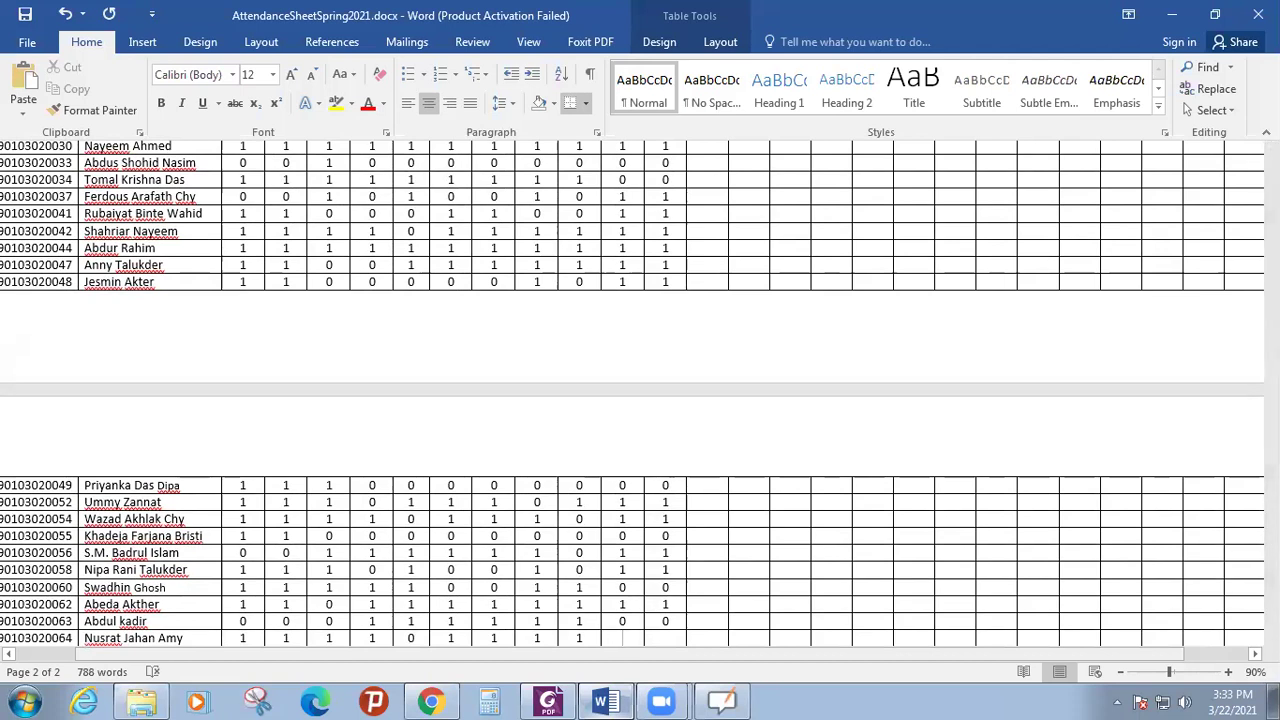
Step: Enter 0 in class columns 10 and 11 for the 46th student
type("0")
key("Tab")
type("0")
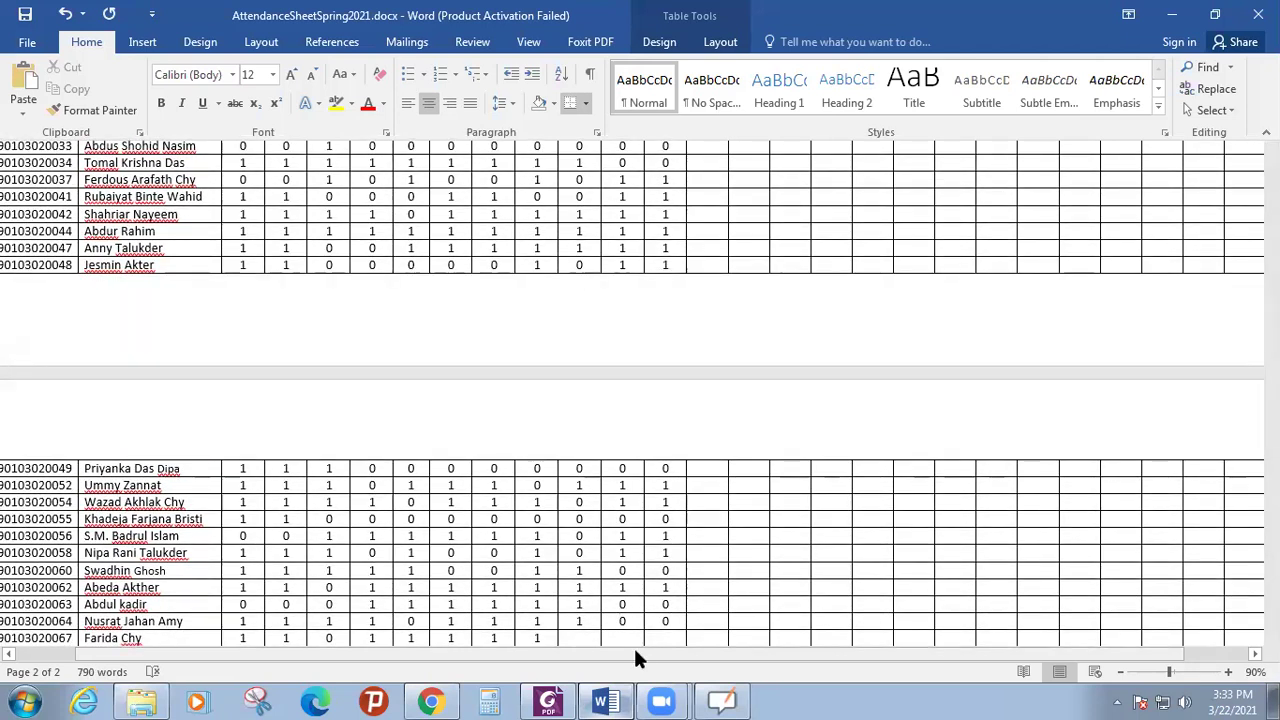
Step: Change the 46th student's attendance in class columns 10 and 11 to 1
key("shift+Tab")
type("1")
key("Tab")
type("1")
left_click(633, 641)
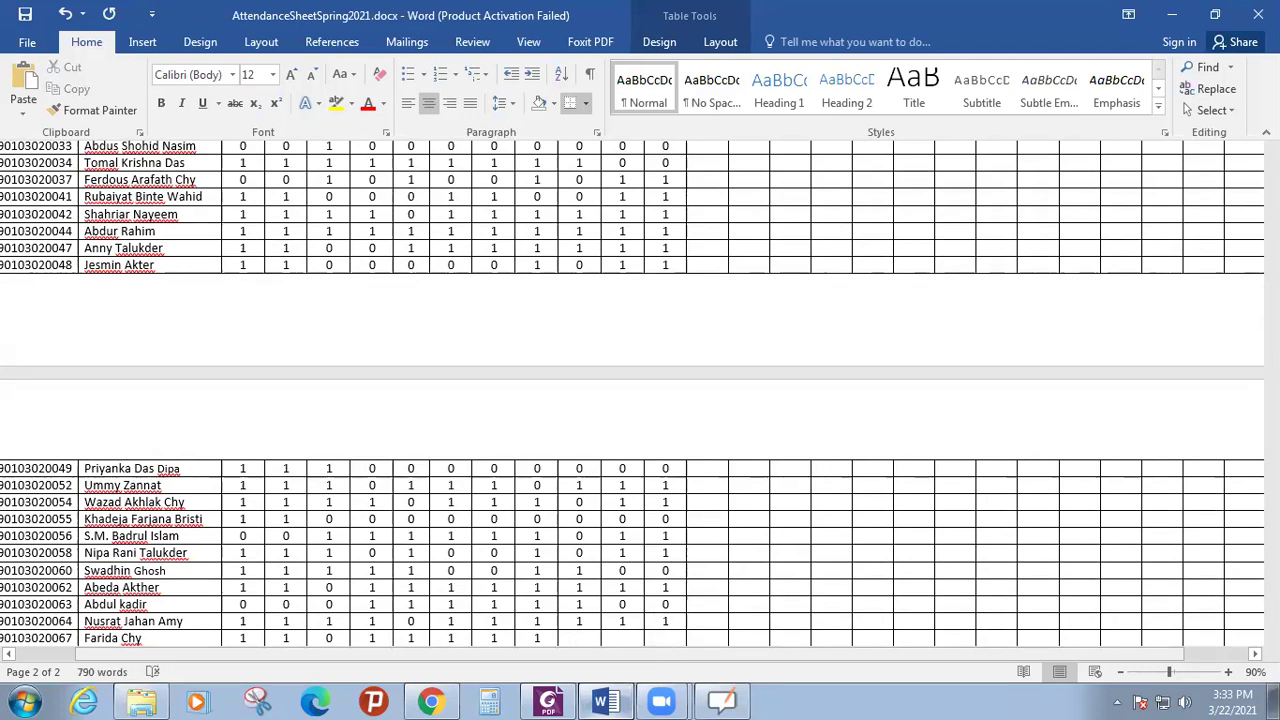
Step: Enter 0 in class column 9 and 1 in class columns 10 and 11 for the 47th student
type("0")
key("Tab")
type("1")
key("Tab")
type("1")
key("Down")
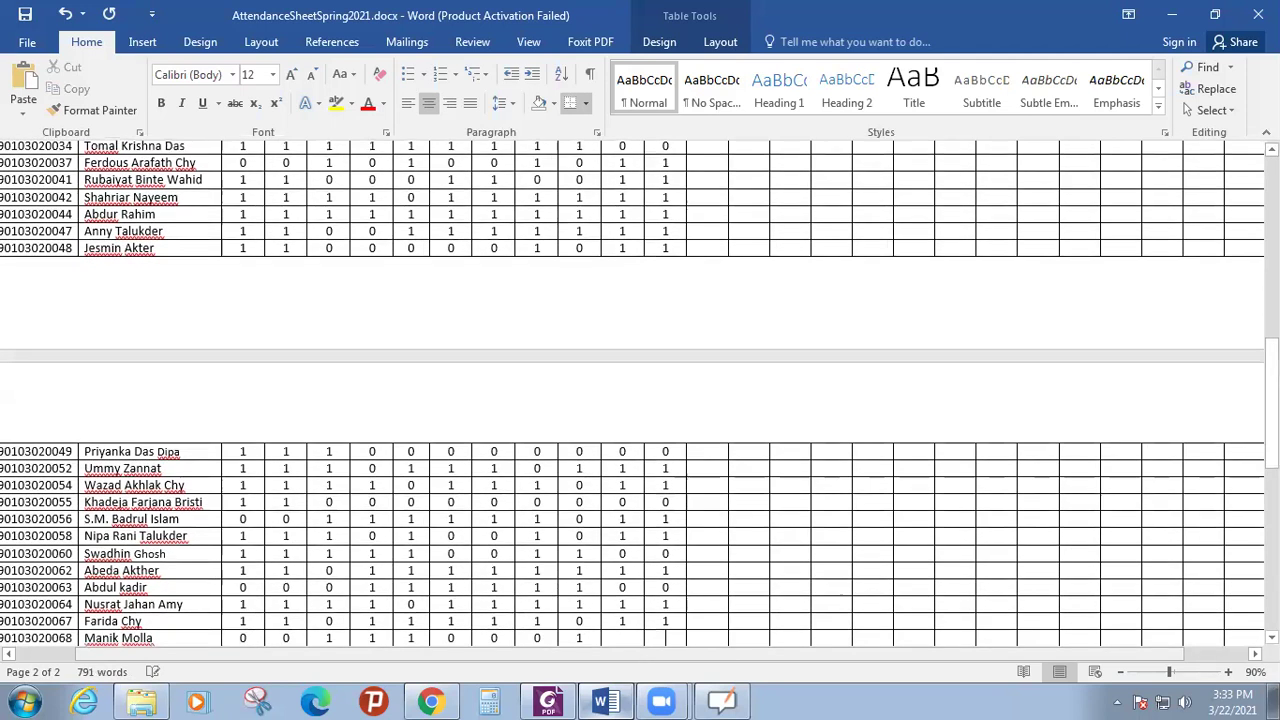
Step: Change the 47th student's attendance in class column 9 to 1
left_click(622, 638)
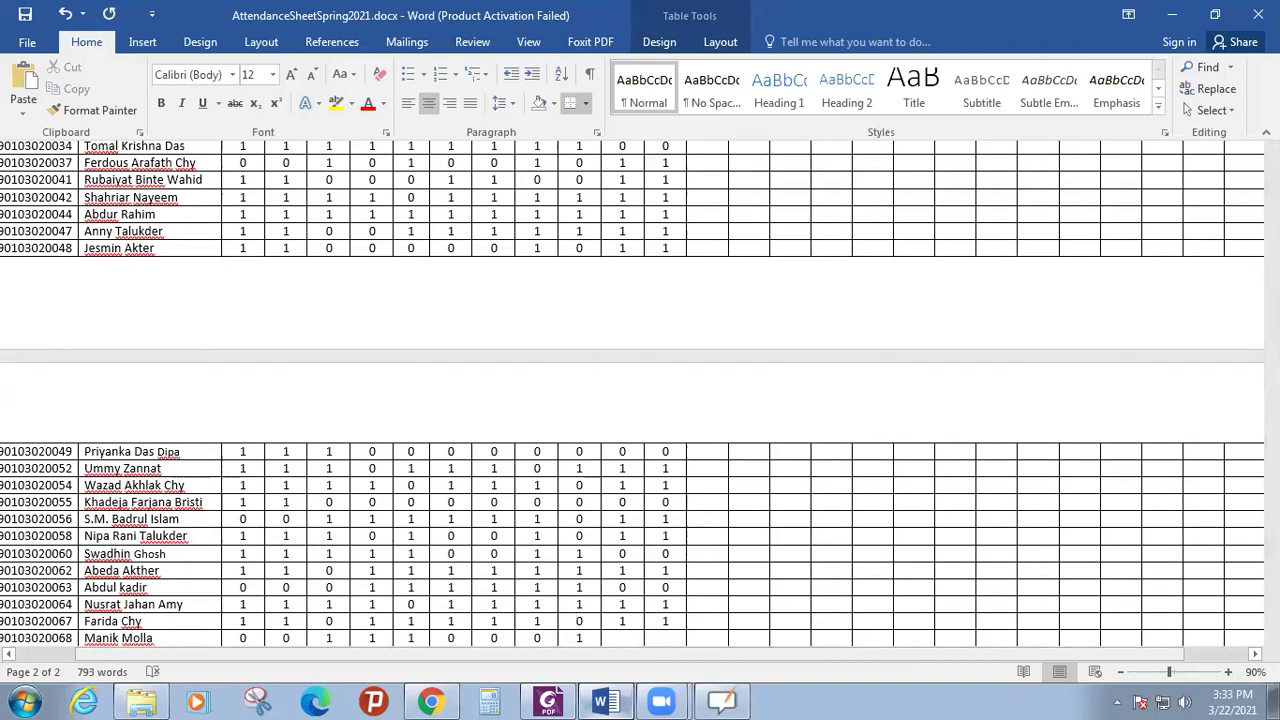
key("shift+Right")
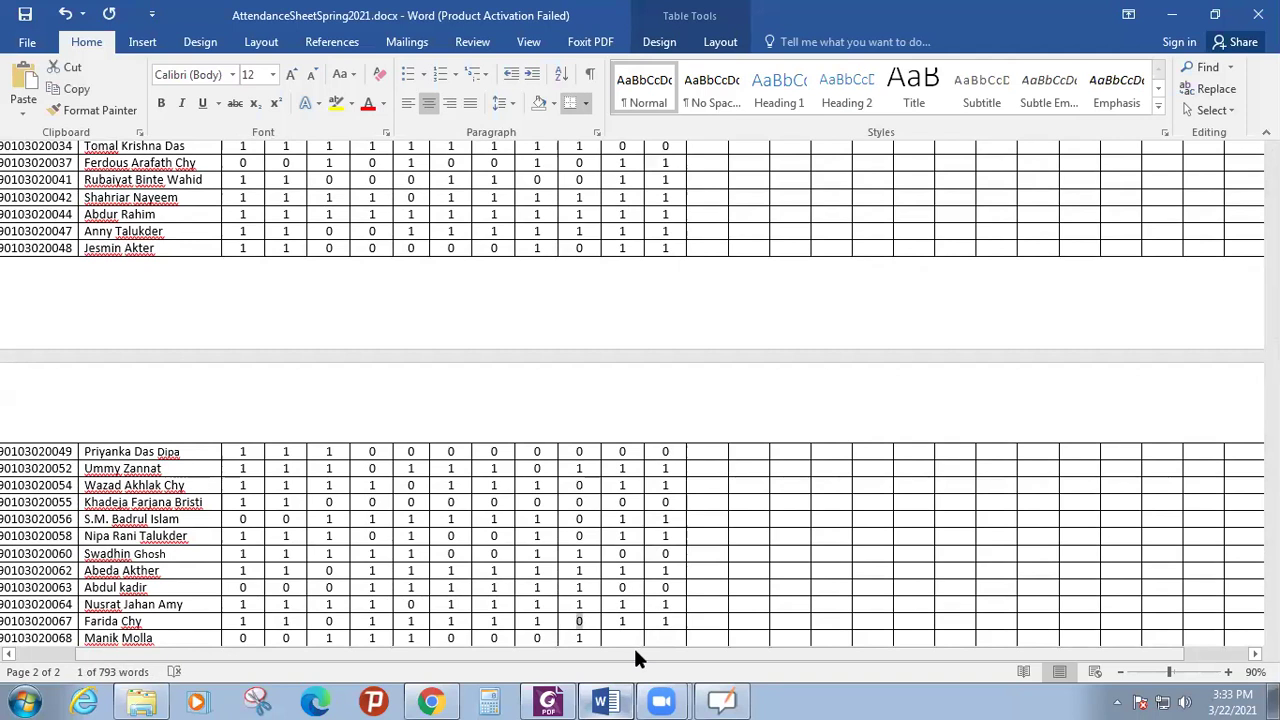
key("Left")
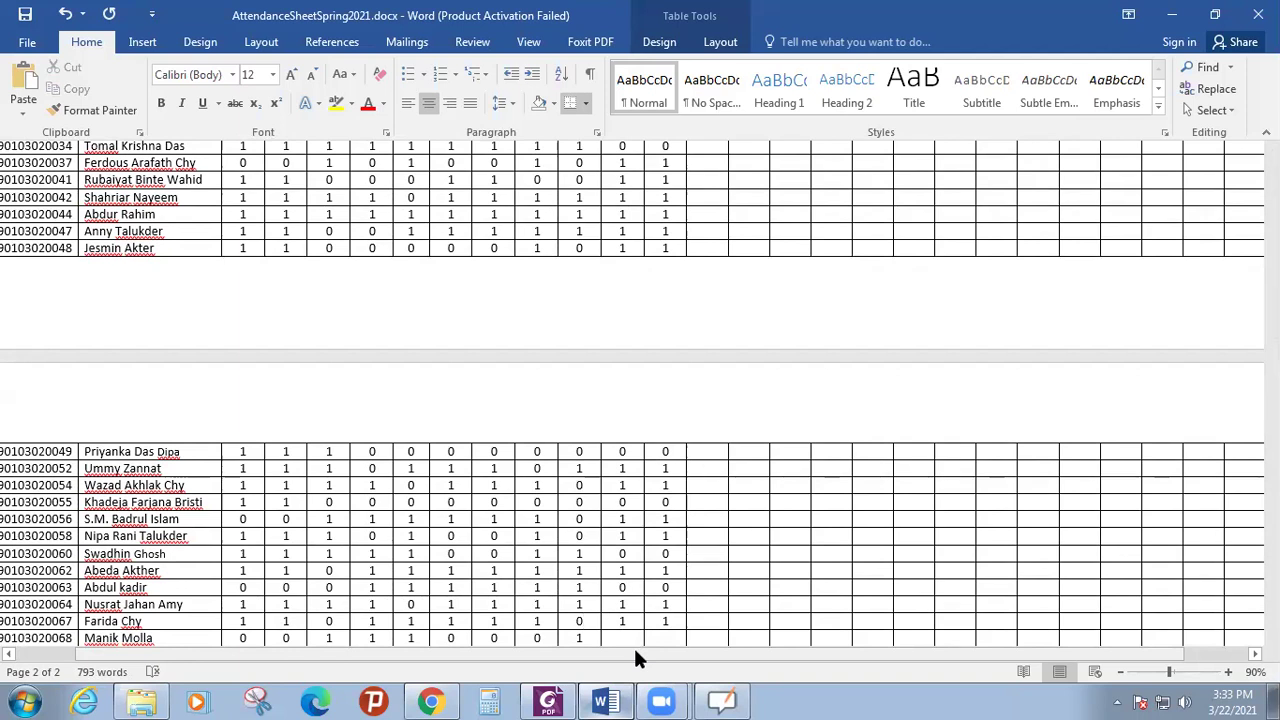
key("shift+Left")
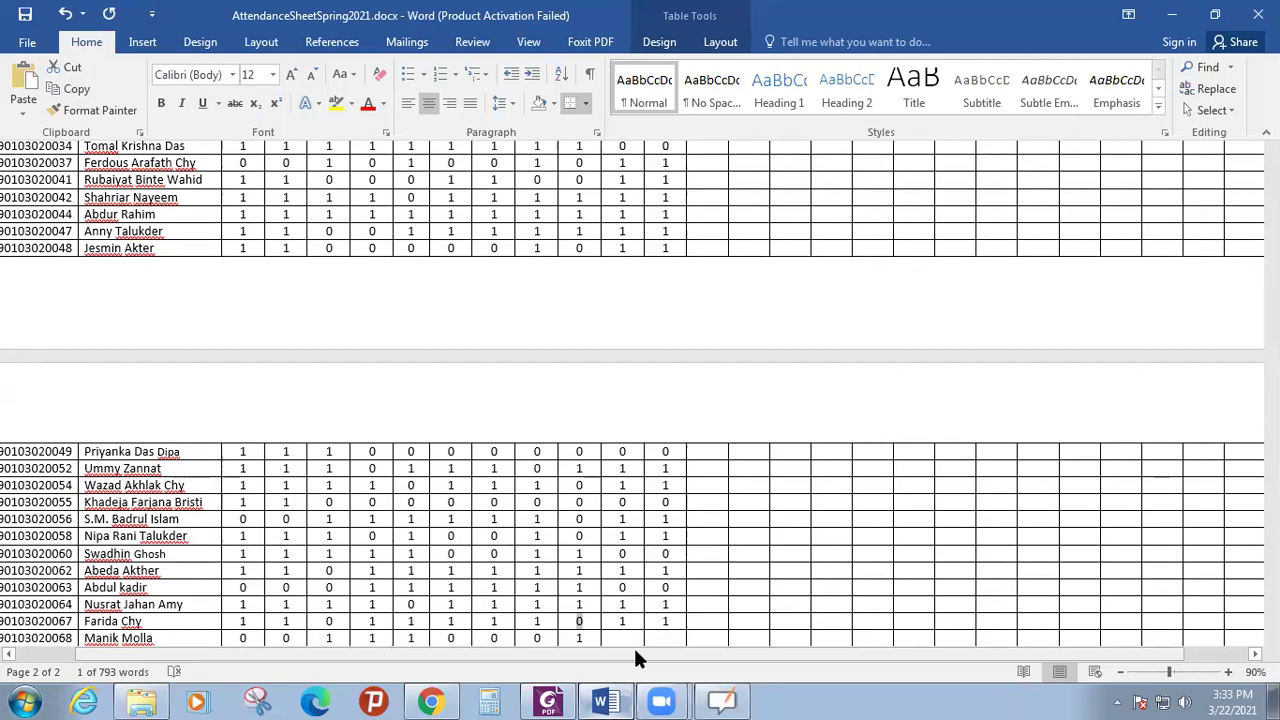
type("1")
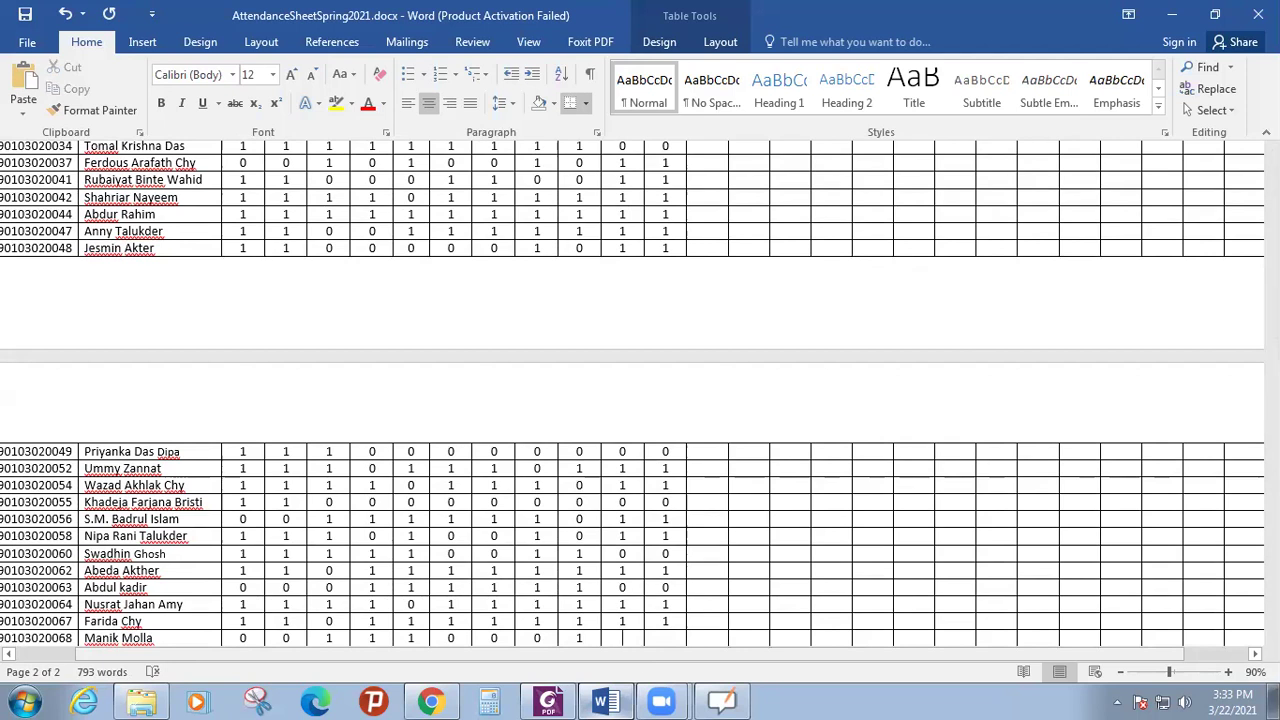
Step: Enter 1 in class columns 10 and 11 for the last three students, the 48th to 50th
type("1")
key("Tab")
type("1")
key("Down")
key("Left")
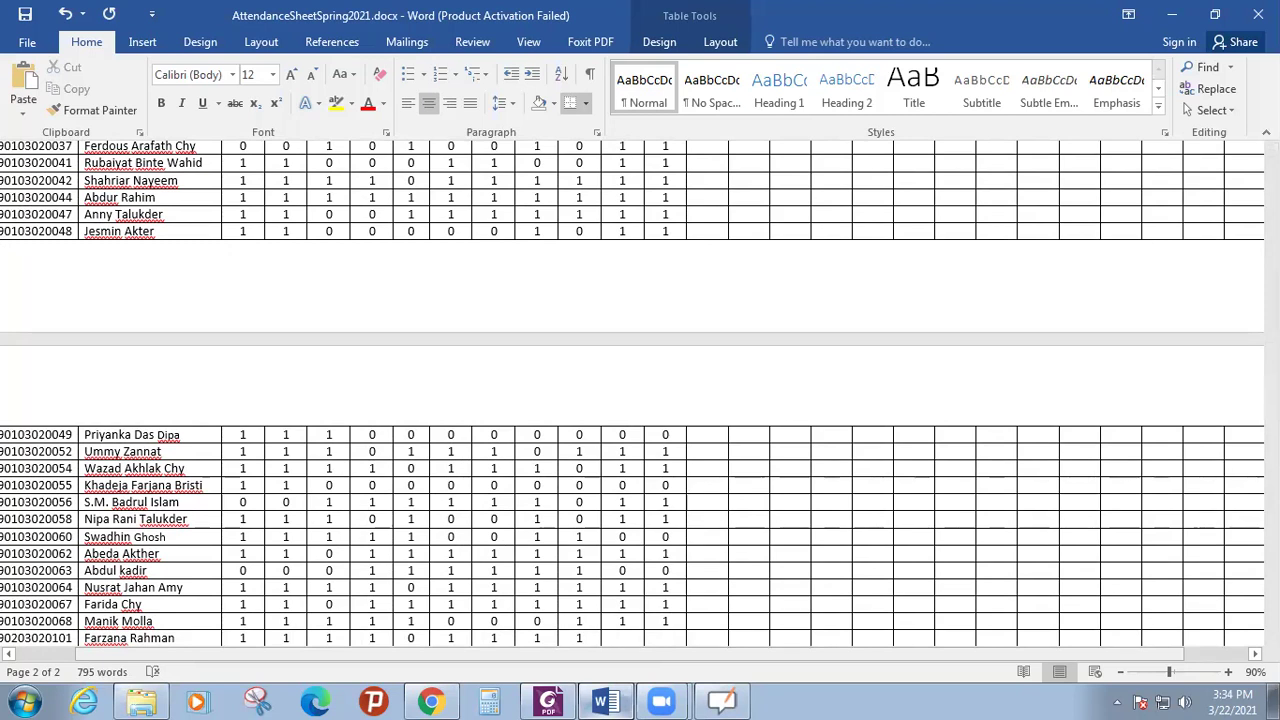
type("1")
key("Tab")
type("1")
key("Down")
key("Left")
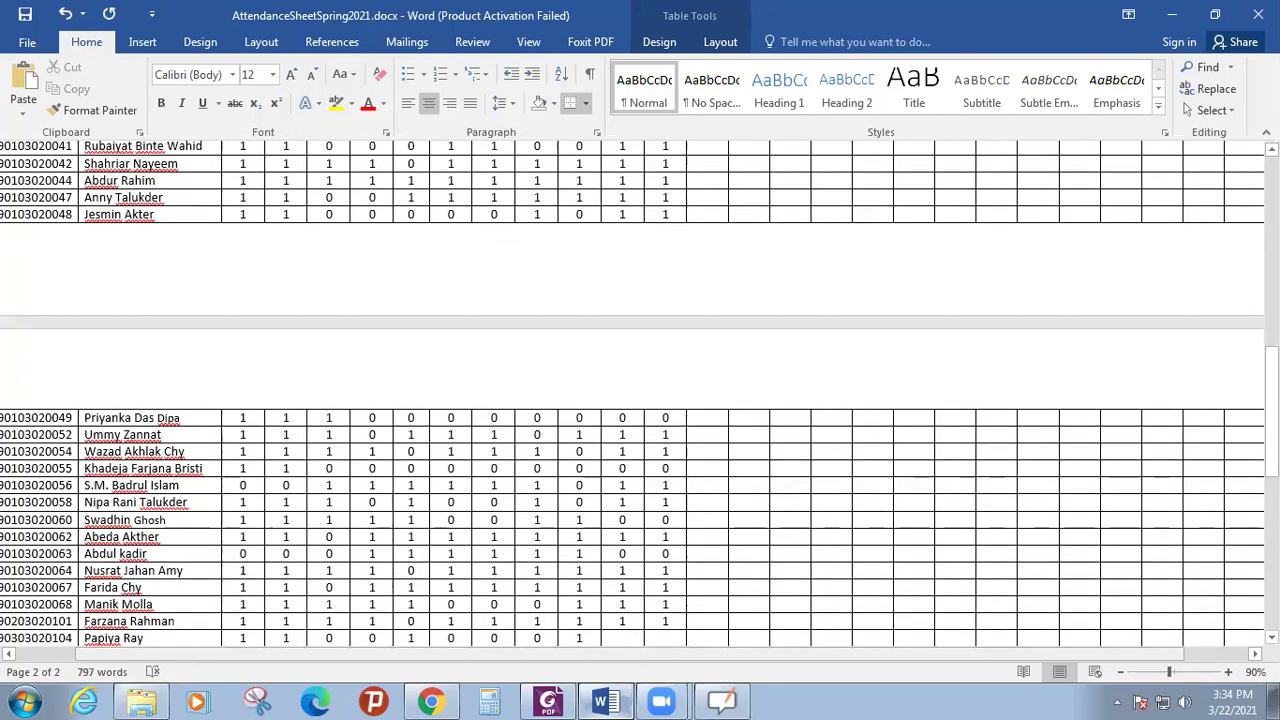
type("1")
key("Tab")
type("1")
key("Down")
scroll(640, 390, "down", 3)
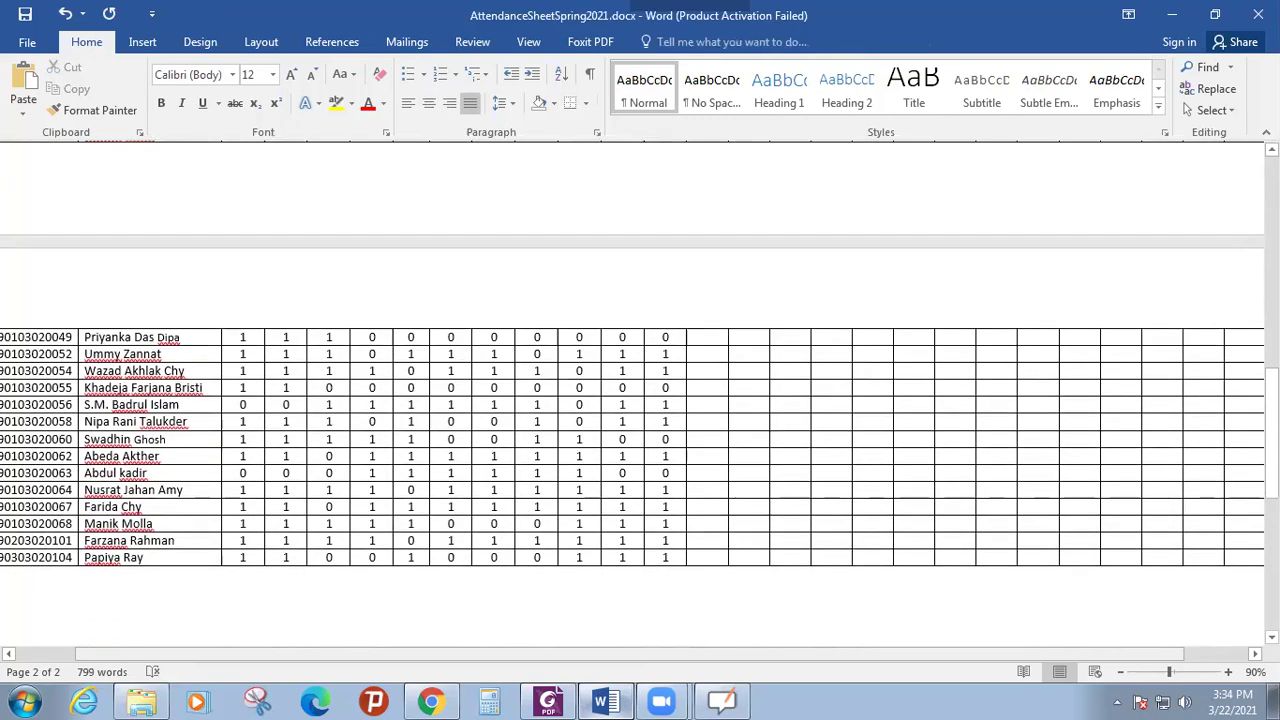
Step: Save the attendance document and return from the end of the table to the date header of class column 11
key("ctrl+s")
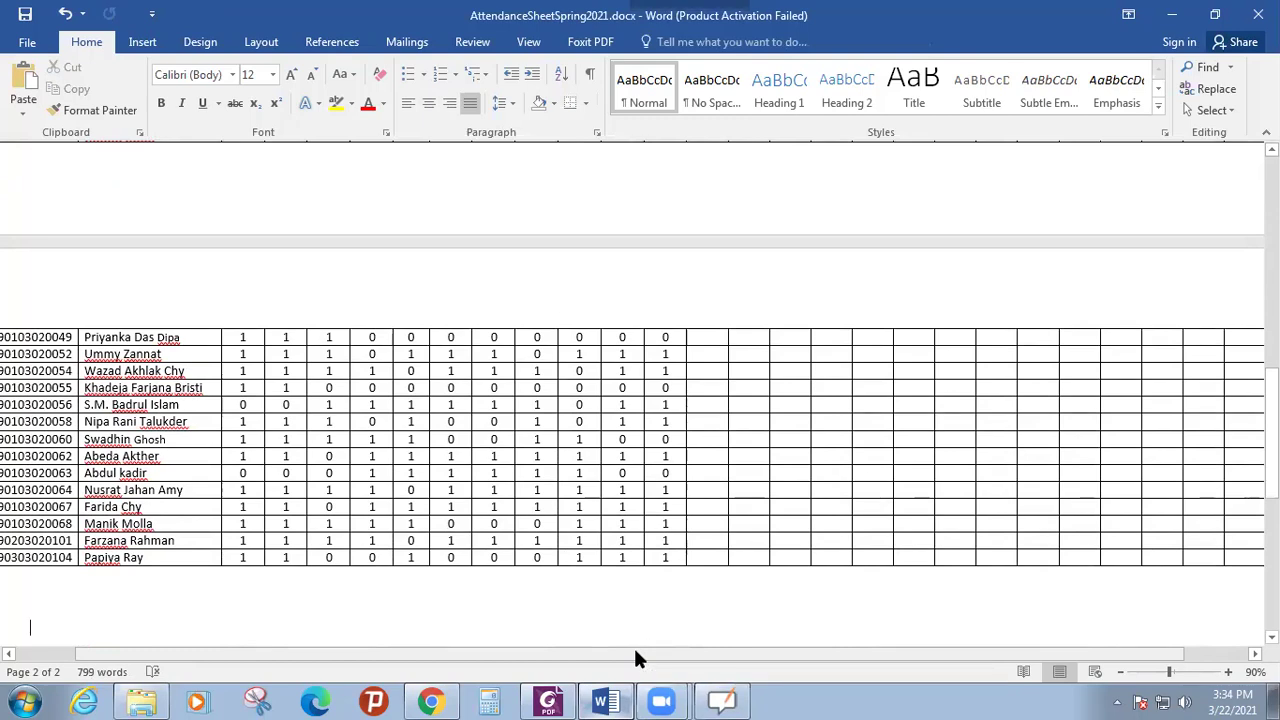
key("Up")
key("Up")
key("Up")
key("Up")
key("Up")
key("Up")
key("Up")
key("Up")
key("Up")
key("Up")
key("Up")
key("Up")
key("Up")
key("Up")
key("Up")
key("Up")
key("Up")
key("Up")
key("Up")
key("Up")
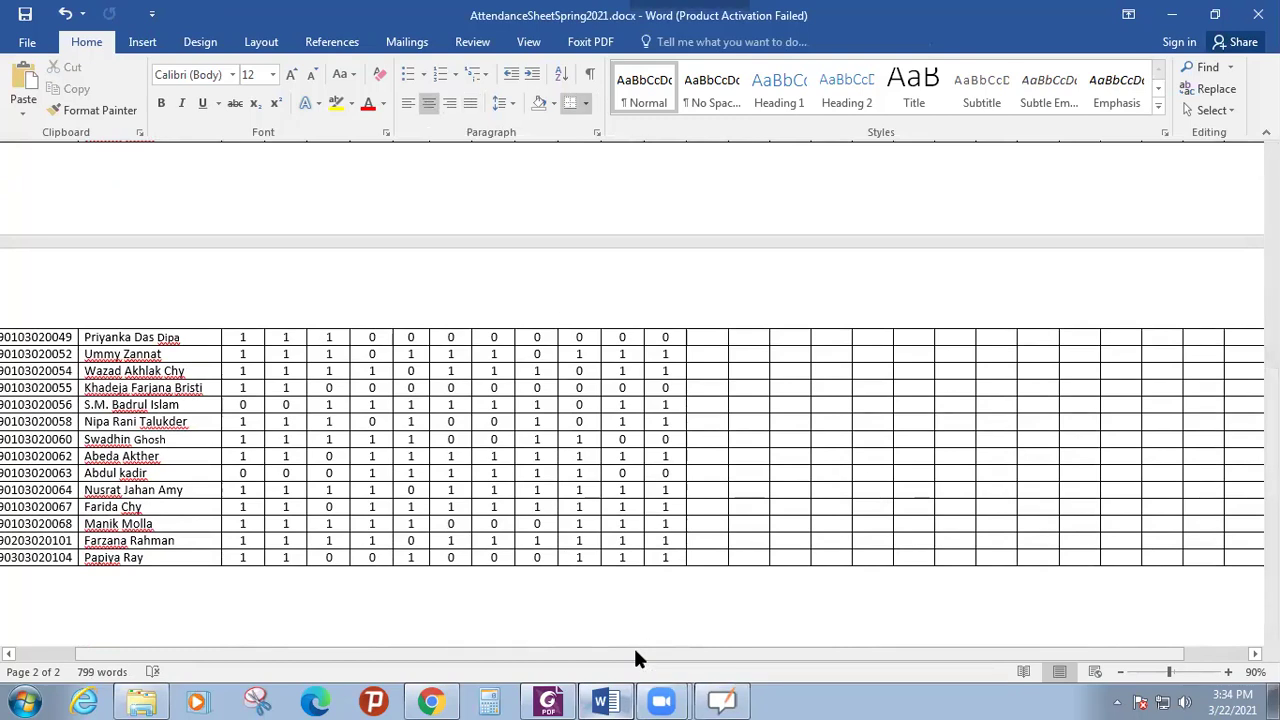
key("Up")
key("Up")
key("Up")
key("Up")
key("Up")
key("Up")
key("Up")
key("Up")
key("Up")
key("Up")
key("Up")
key("Up")
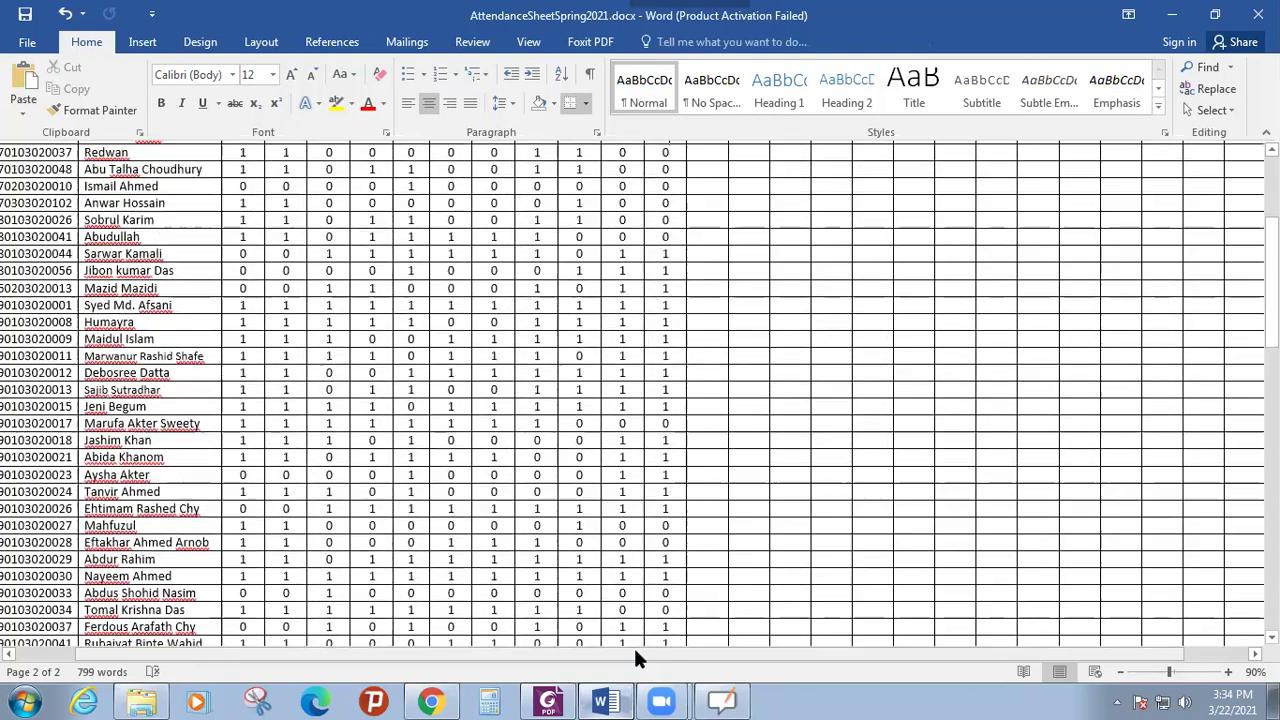
key("Up")
key("Up")
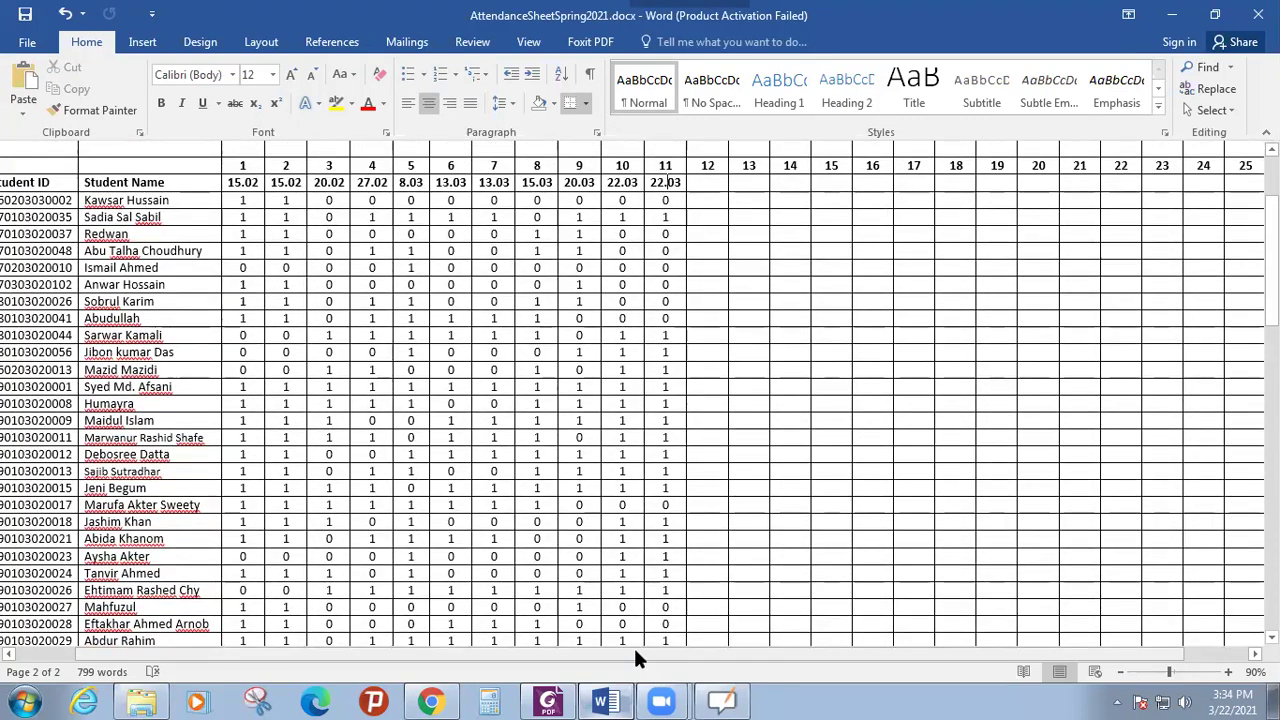
key("Down")
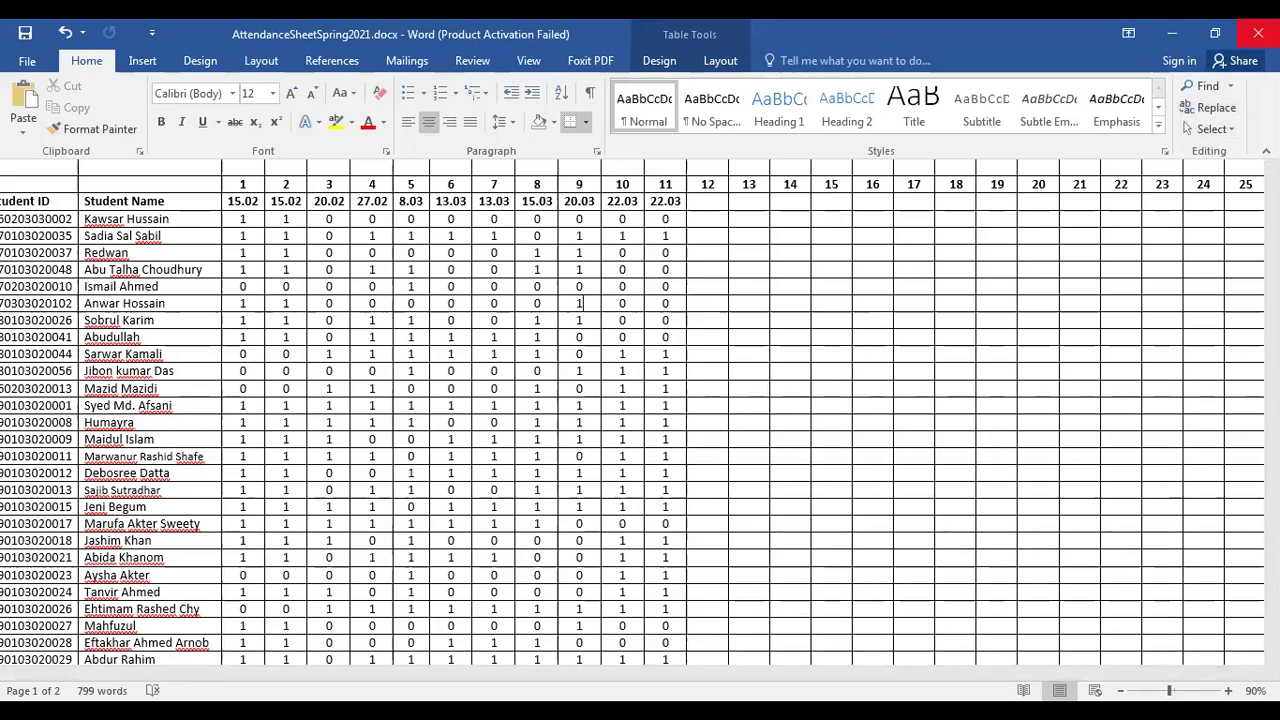
Step: Review the attendance entries of the first-page students, especially the 5th and 6th students' rows across all eleven class columns
scroll(653, 568, "down", 2)
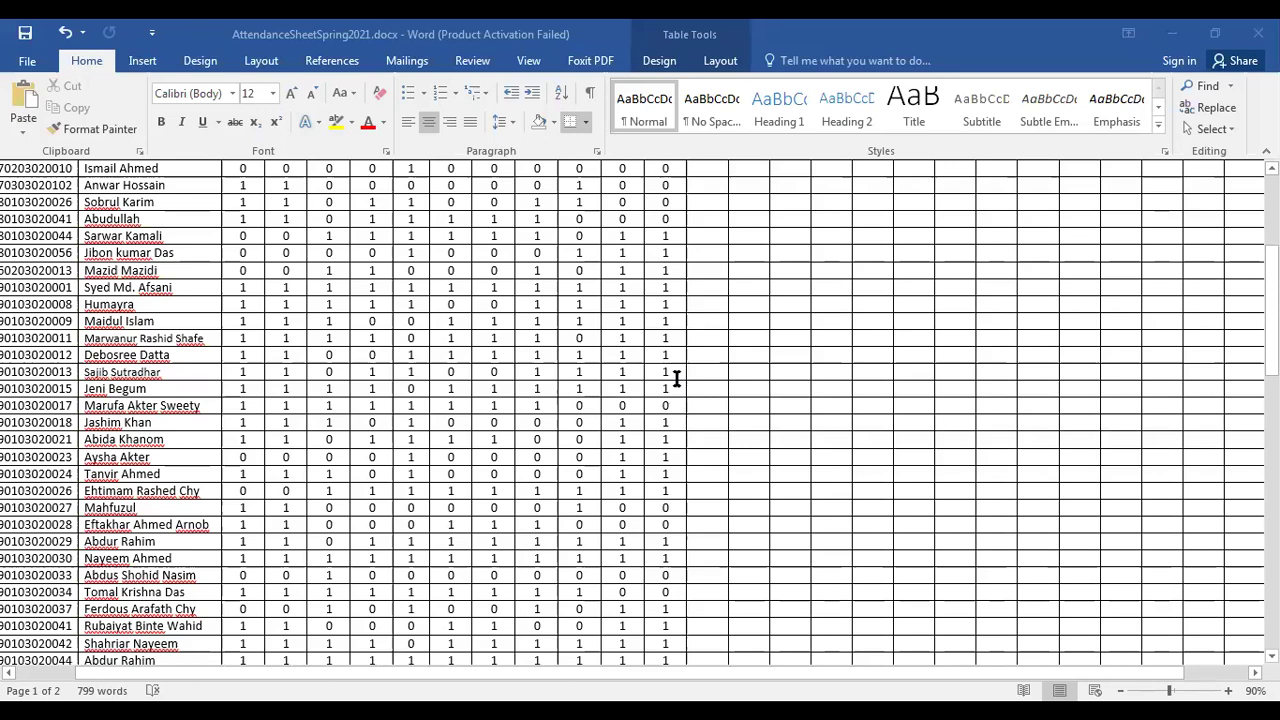
scroll(677, 378, "up", 5)
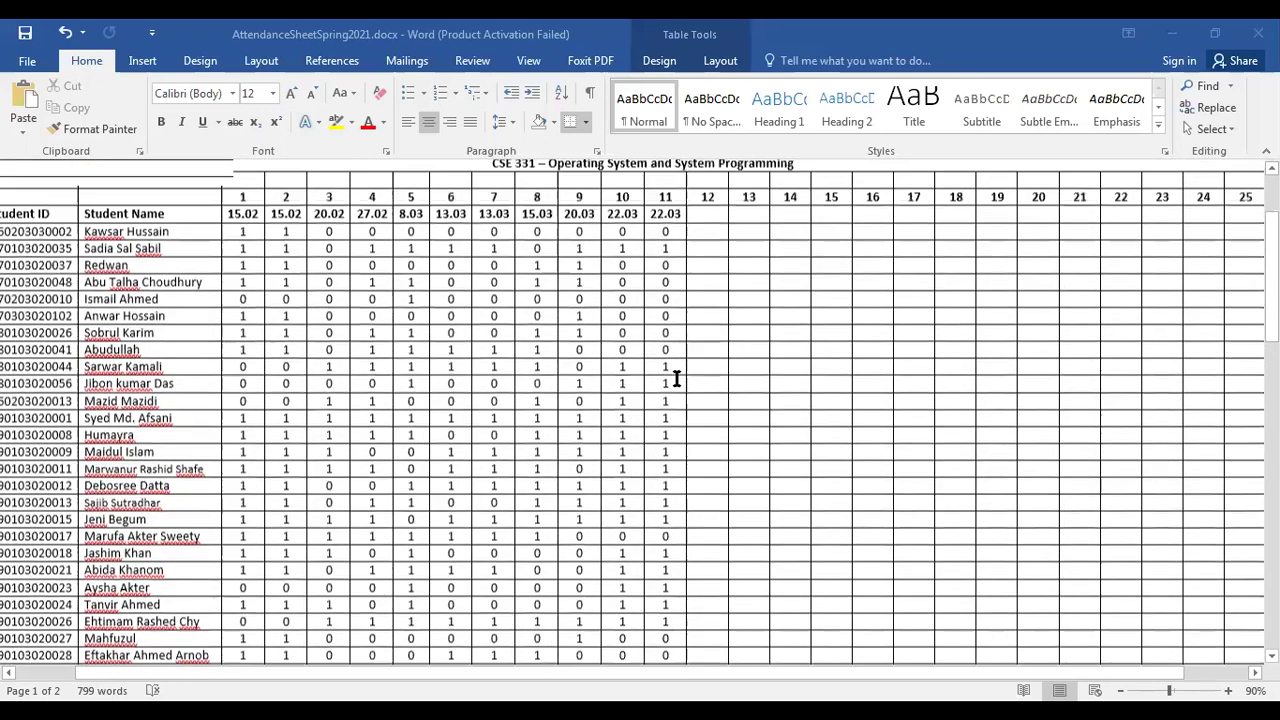
scroll(255, 420, "down", 1)
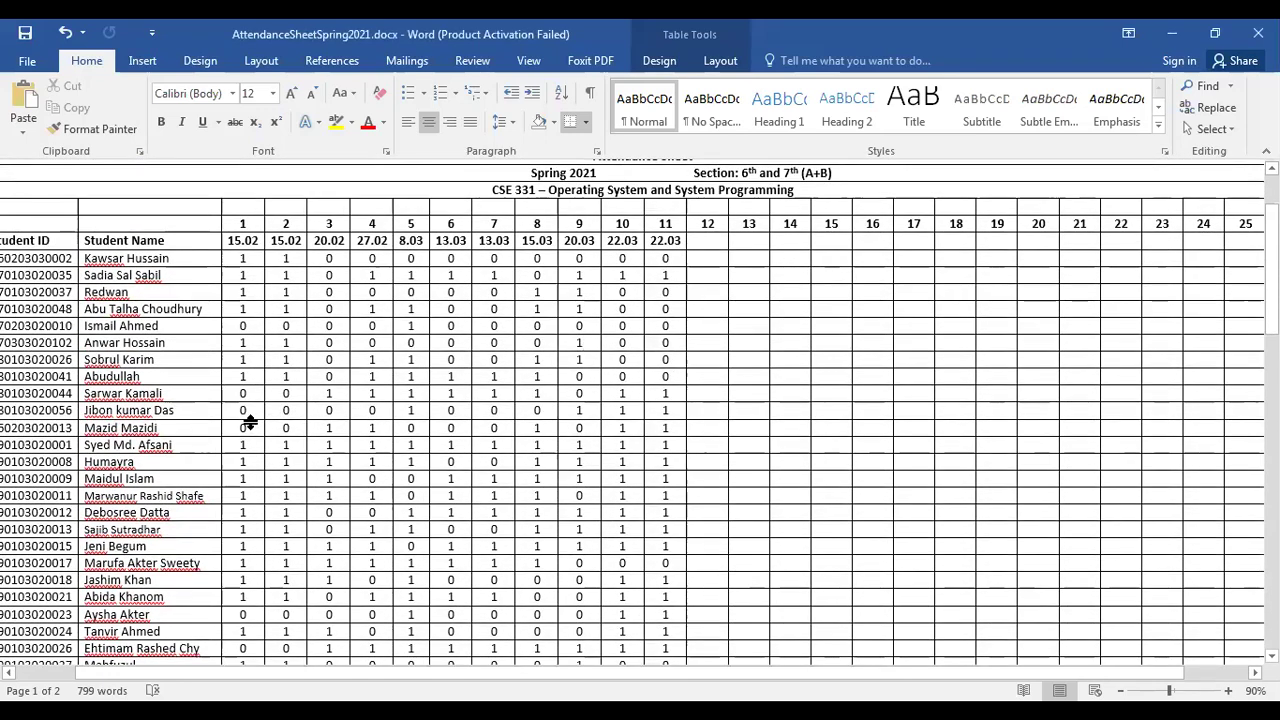
left_click(175, 342)
left_click_drag(240, 342, 660, 330)
left_click(505, 428)
left_click(670, 328)
left_click(678, 345)
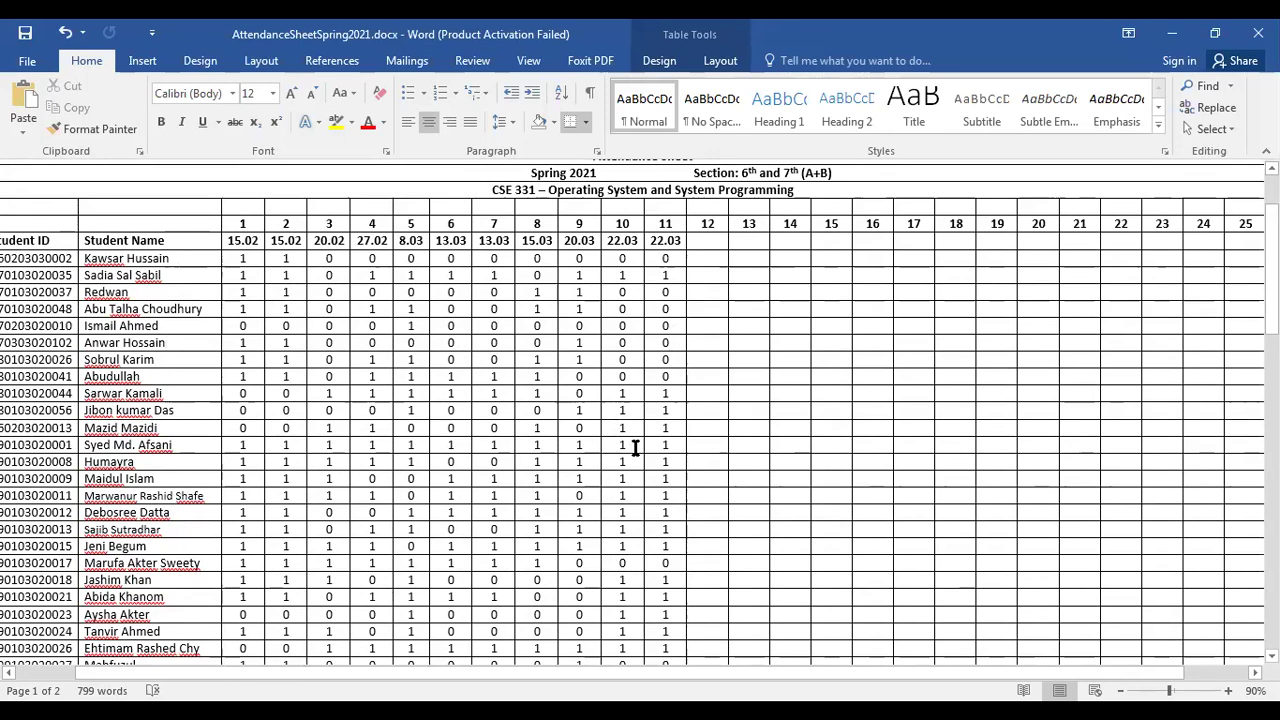
scroll(686, 440, "up", 1)
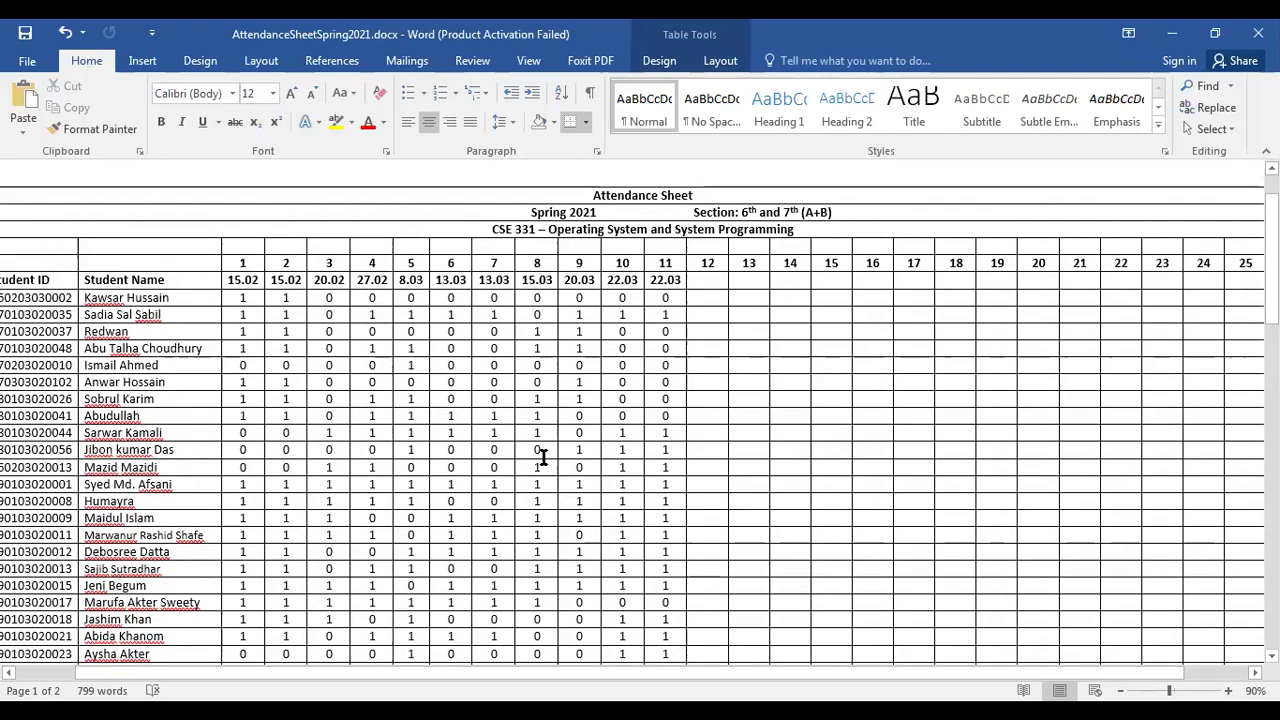
Step: Zoom the document out to 80% and examine the whole attendance table across both pages
scroll(543, 456, "down", 1, "ctrl")
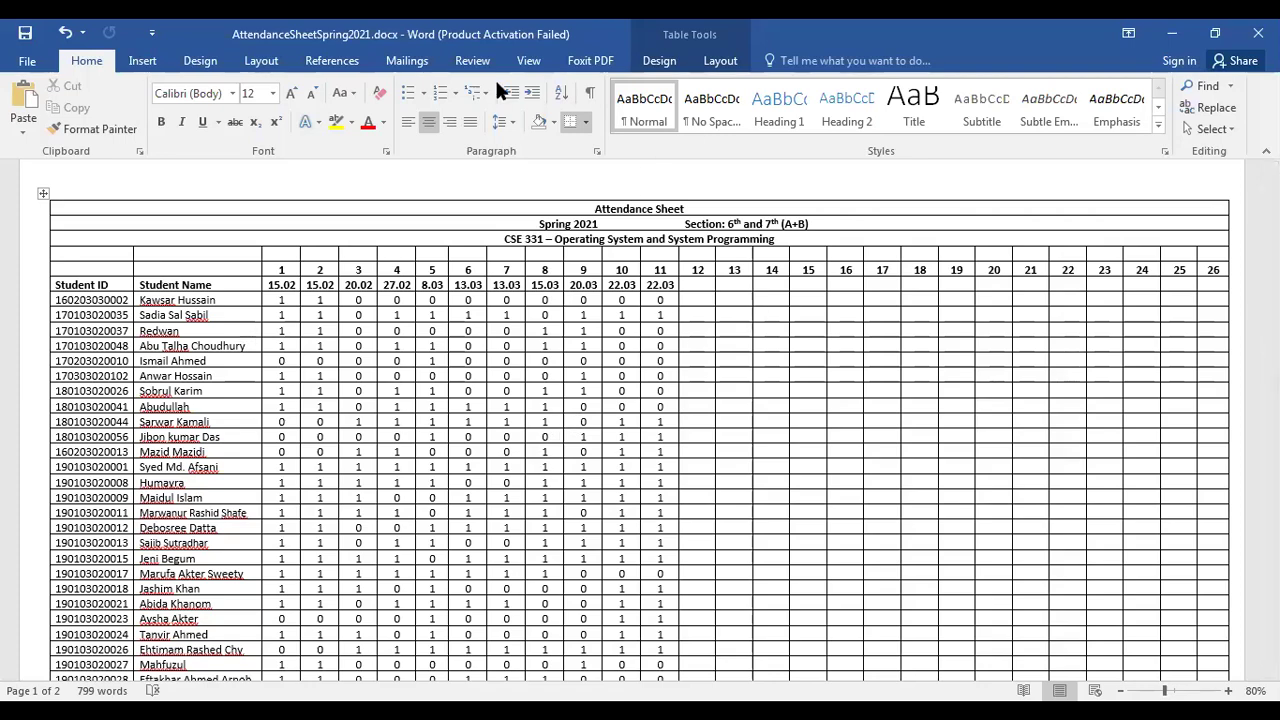
scroll(586, 425, "down", 2)
scroll(586, 425, "up", 2)
scroll(665, 400, "down", 3)
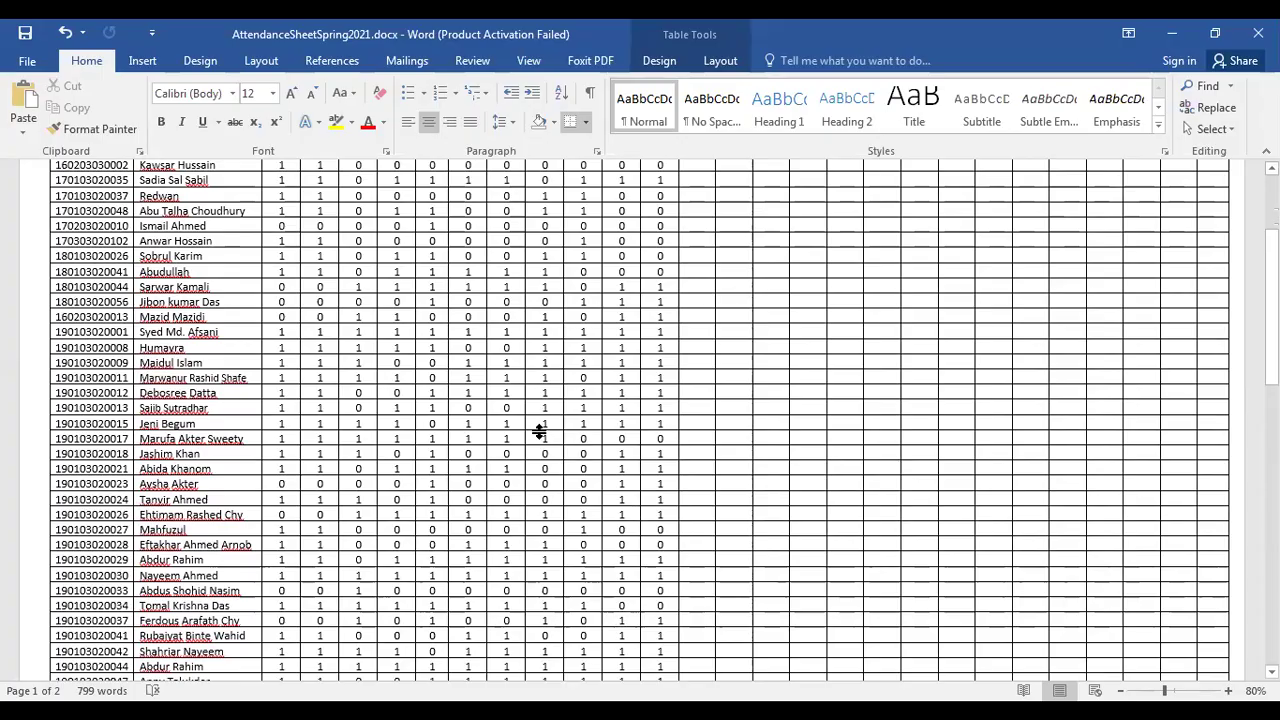
scroll(608, 563, "down", 3)
scroll(611, 566, "down", 12)
scroll(611, 566, "up", 5)
scroll(611, 566, "up", 20)
scroll(611, 566, "up", 1)
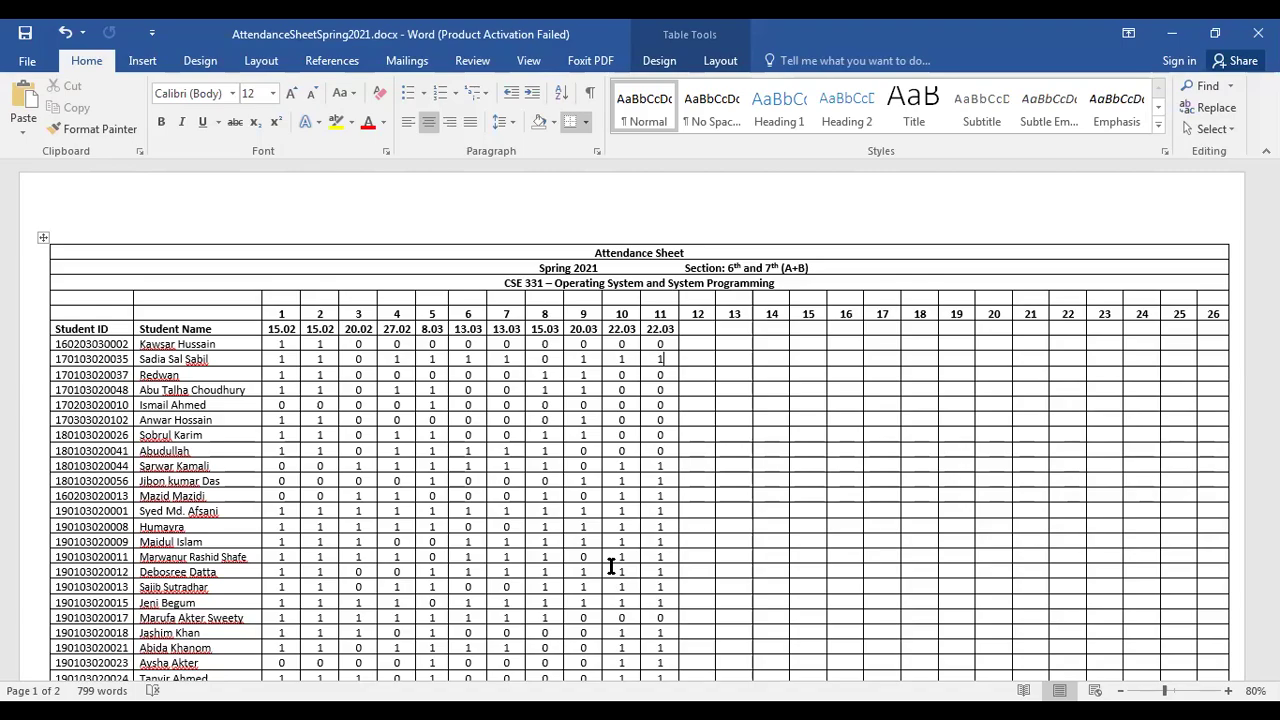
scroll(611, 566, "down", 6)
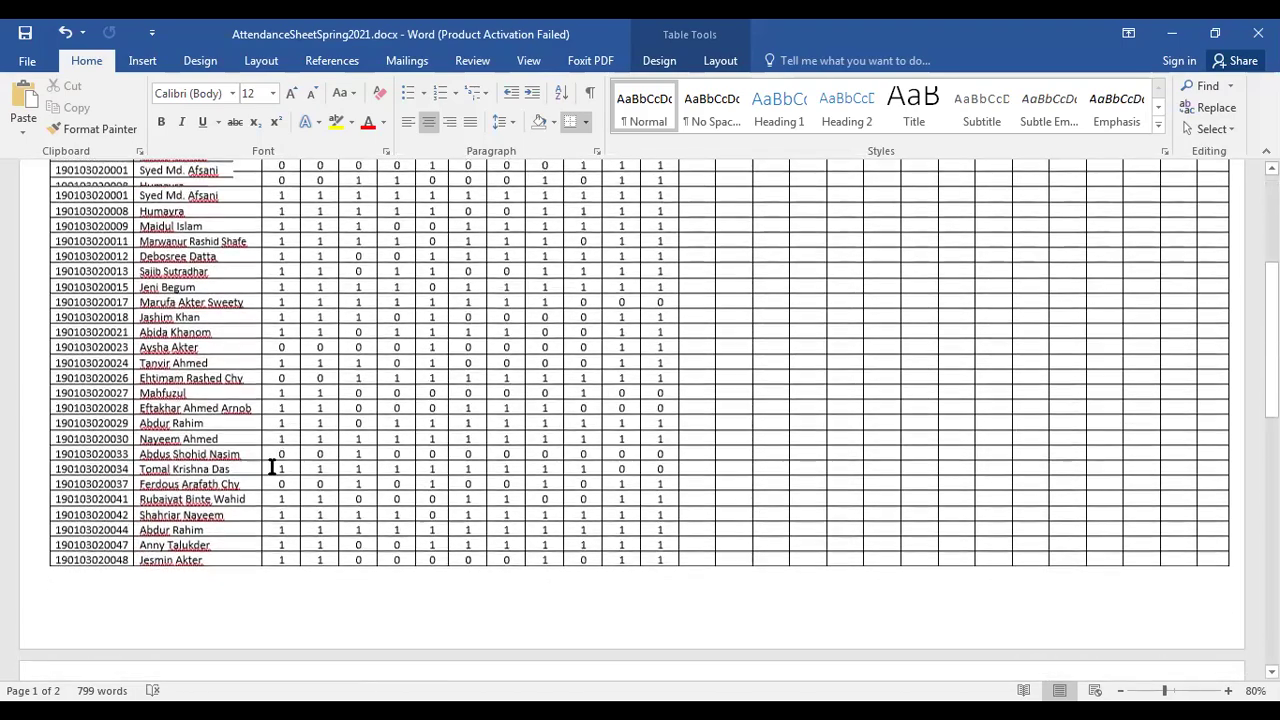
scroll(272, 467, "down", 10)
scroll(377, 442, "up", 20)
scroll(374, 442, "down", 1)
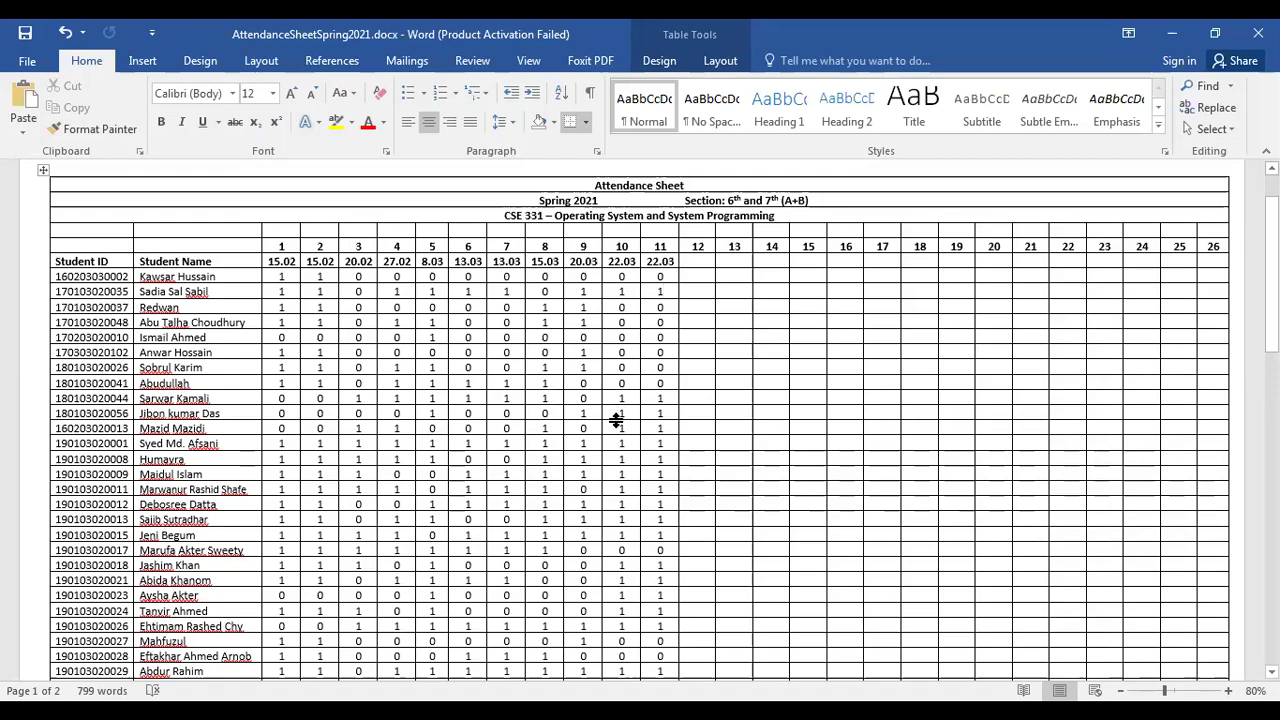
scroll(618, 424, "down", 2)
scroll(617, 423, "up", 1)
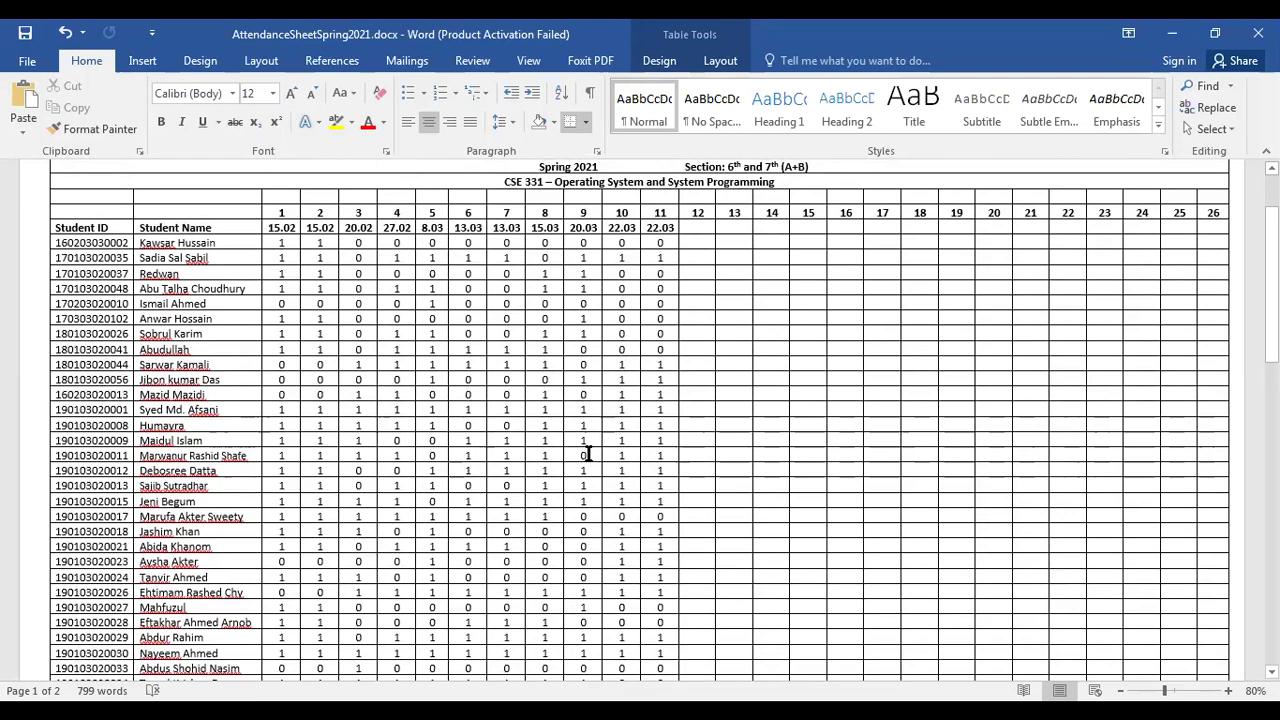
scroll(588, 455, "up", 1)
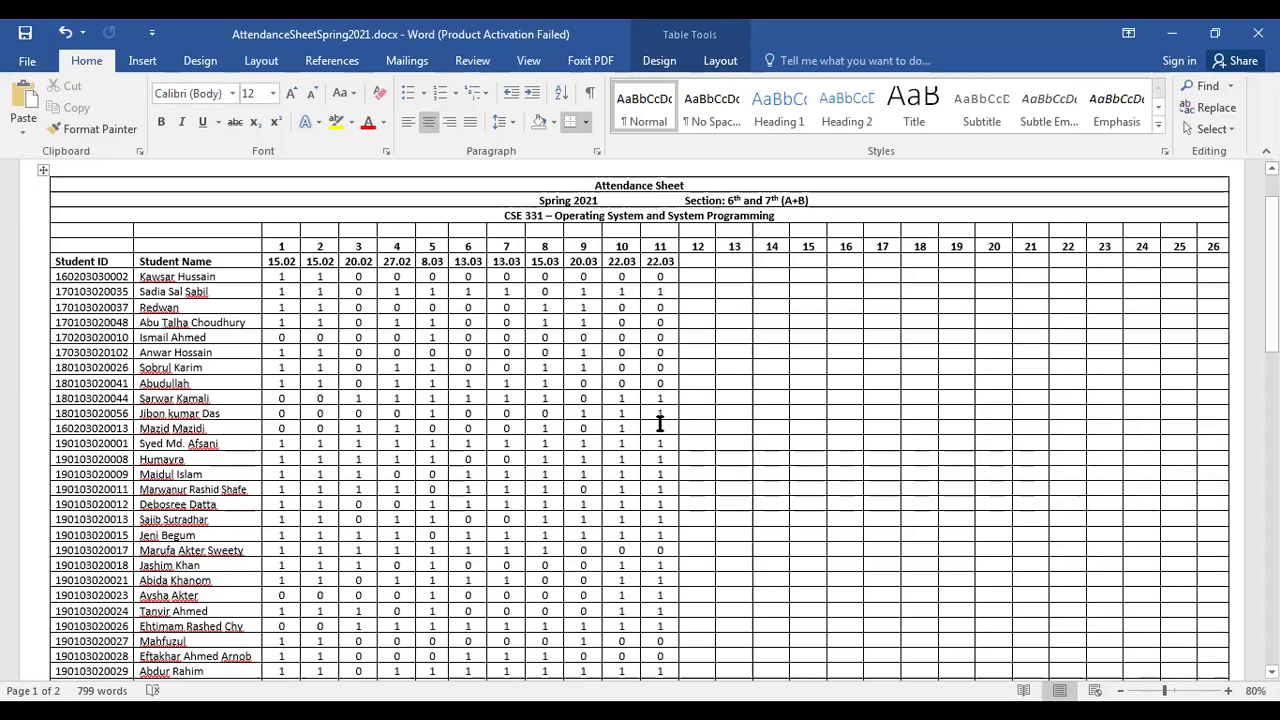
scroll(660, 424, "up", 1)
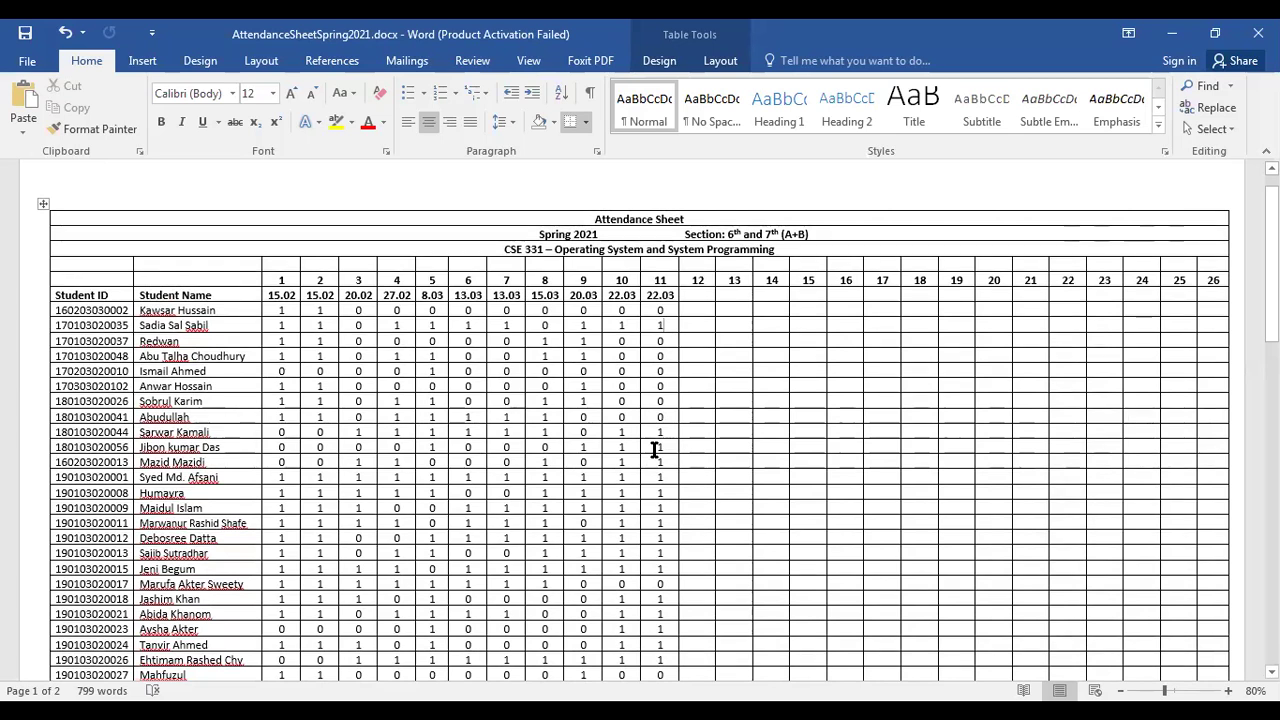
Step: Set the 24th student's attendance to 1 in class columns 1 and 2 and 0 in column 3, and save the document
scroll(655, 450, "down", 1)
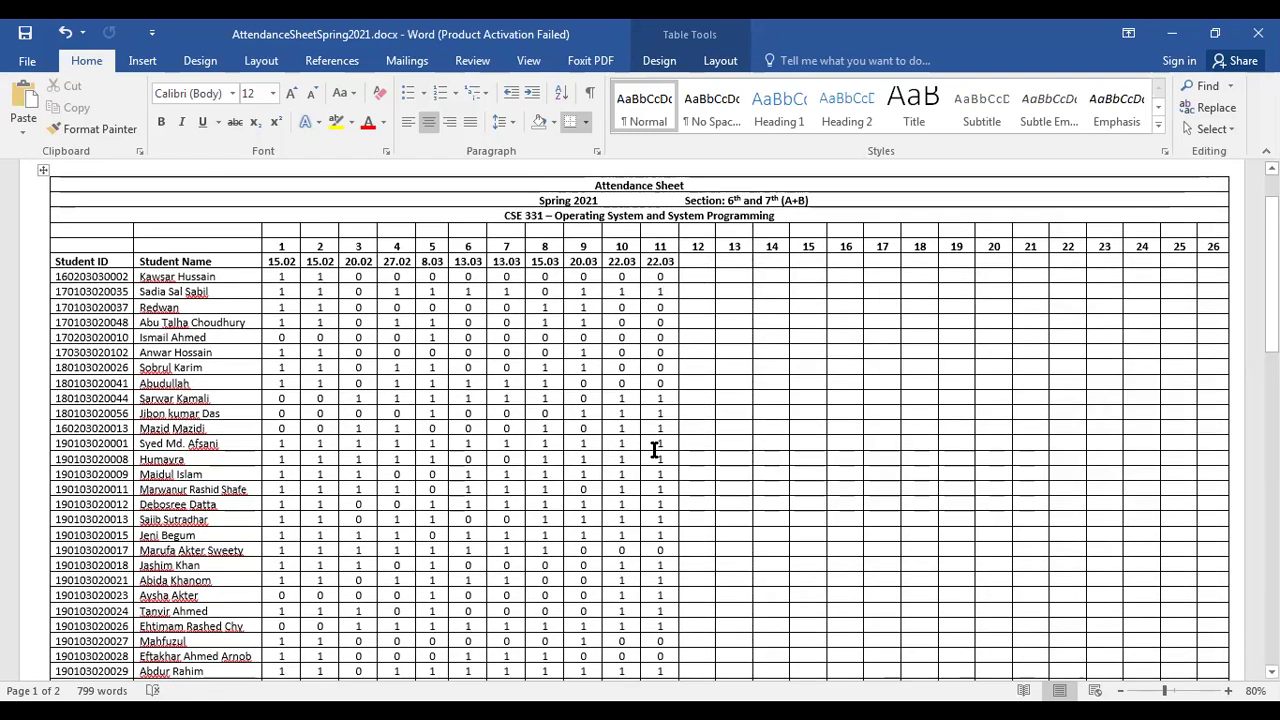
scroll(632, 490, "down", 3)
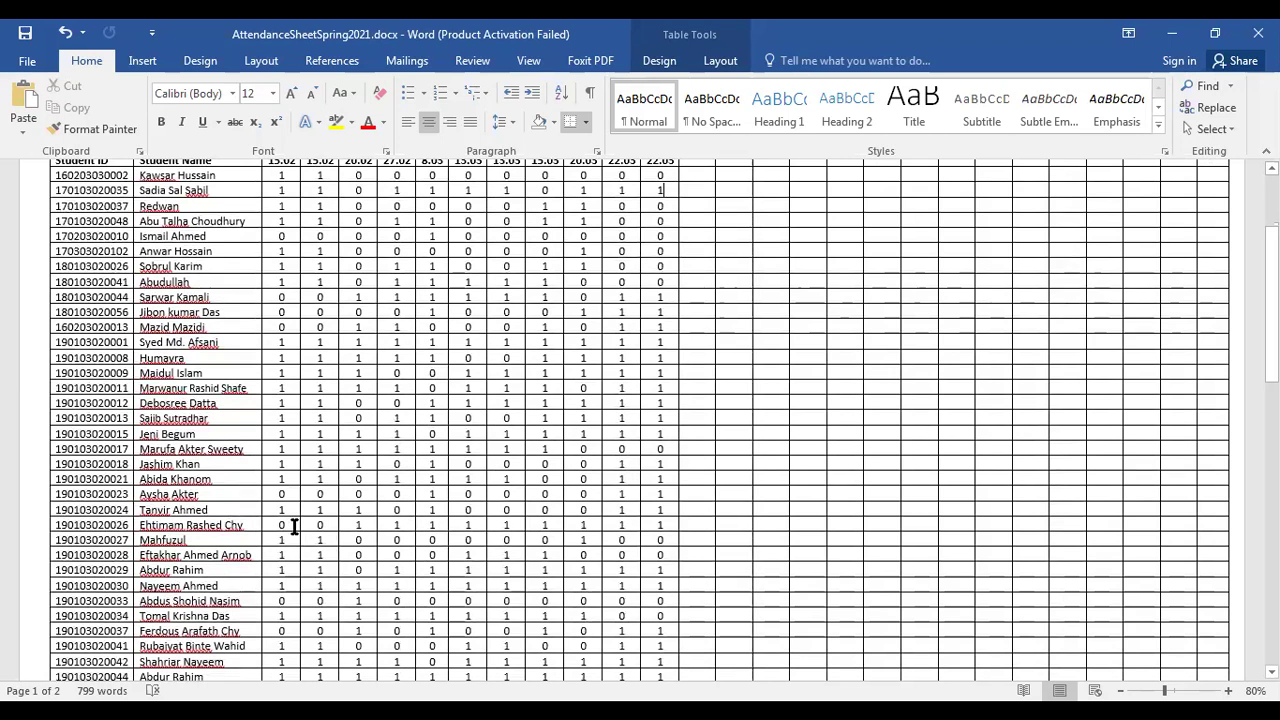
key("BackSpace")
type("1")
key("Tab")
type("1")
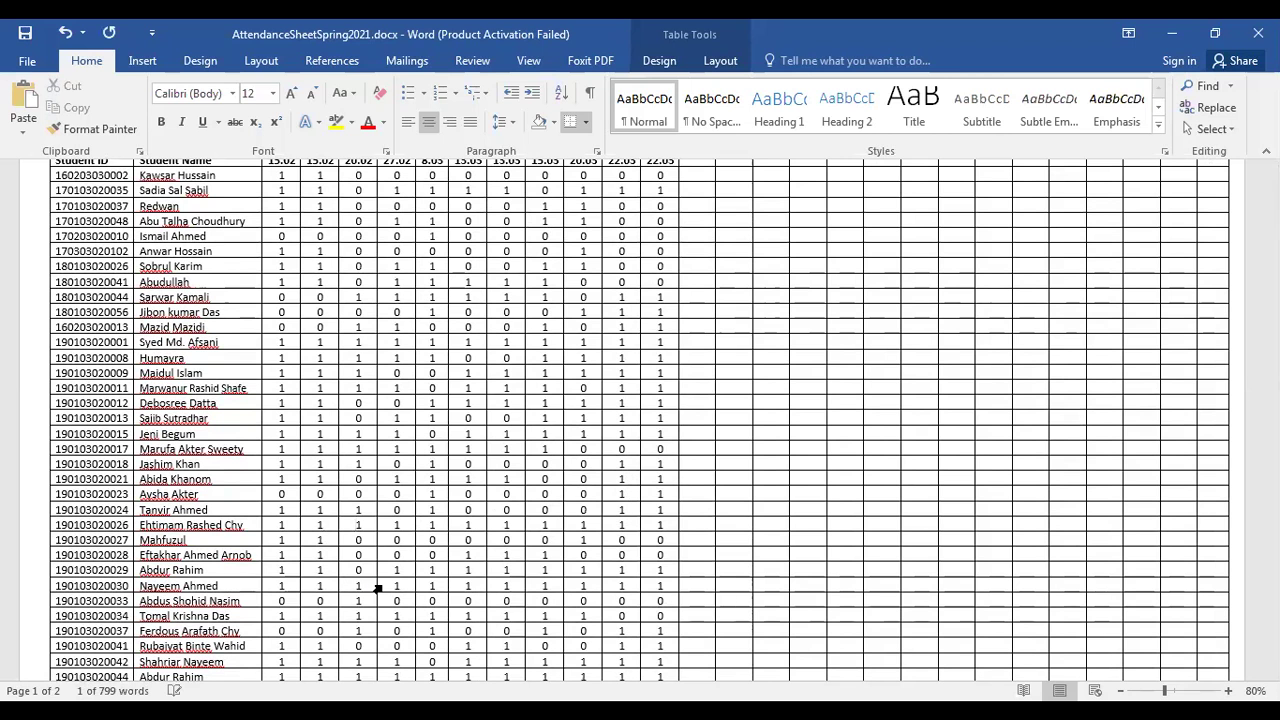
key("Tab")
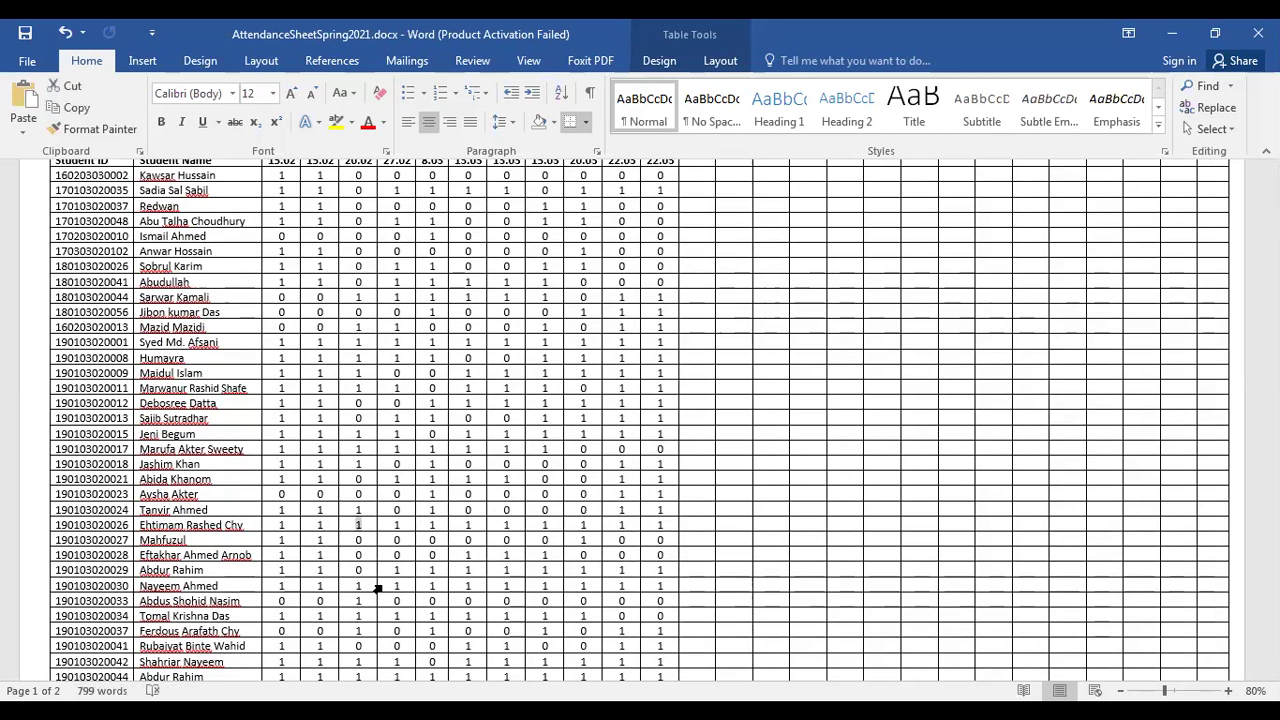
type("0")
key("ctrl+s")
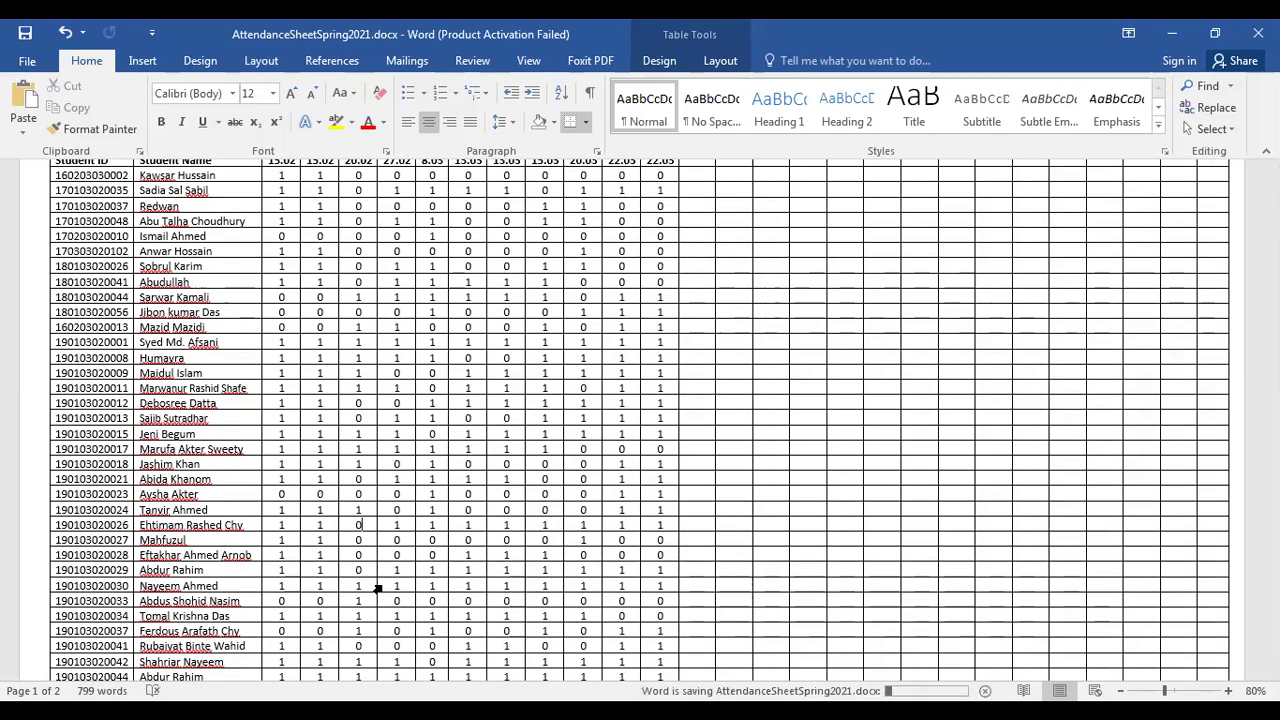
Step: Change the 22nd student's attendance in class columns 1 and 2 to 1
key("Left")
key("Left")
key("Left")
key("Left")
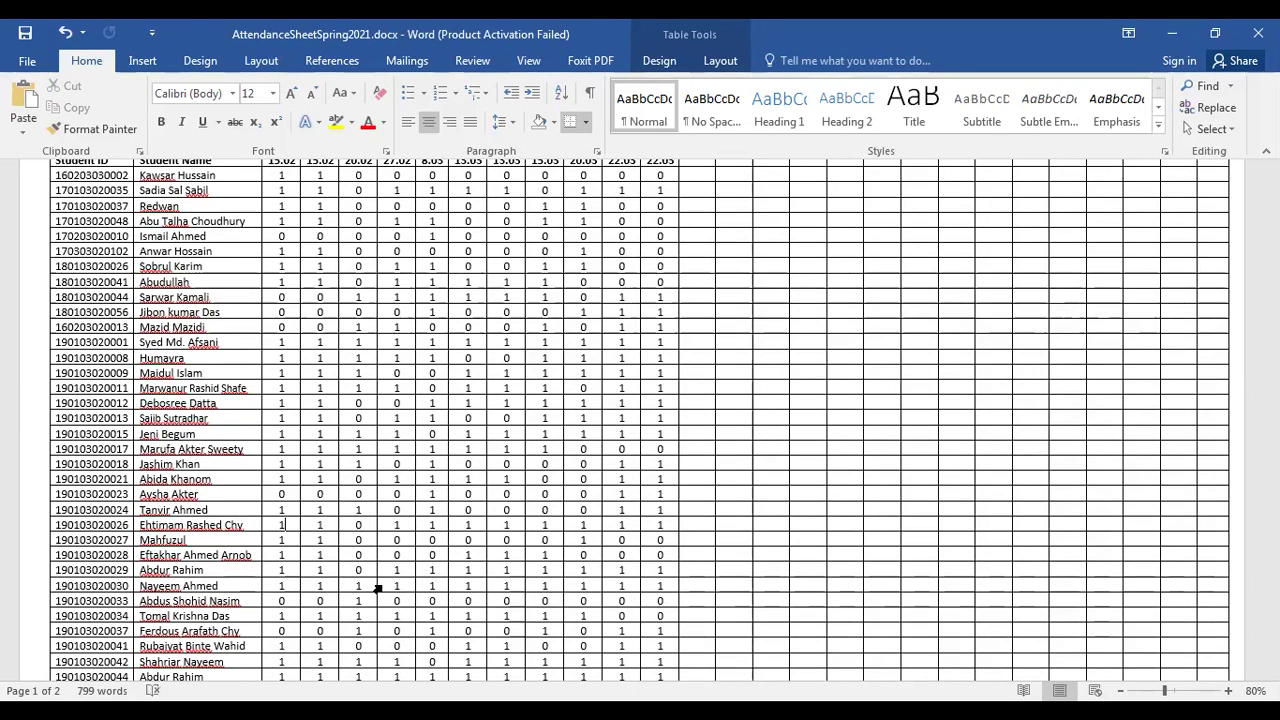
left_click(294, 497)
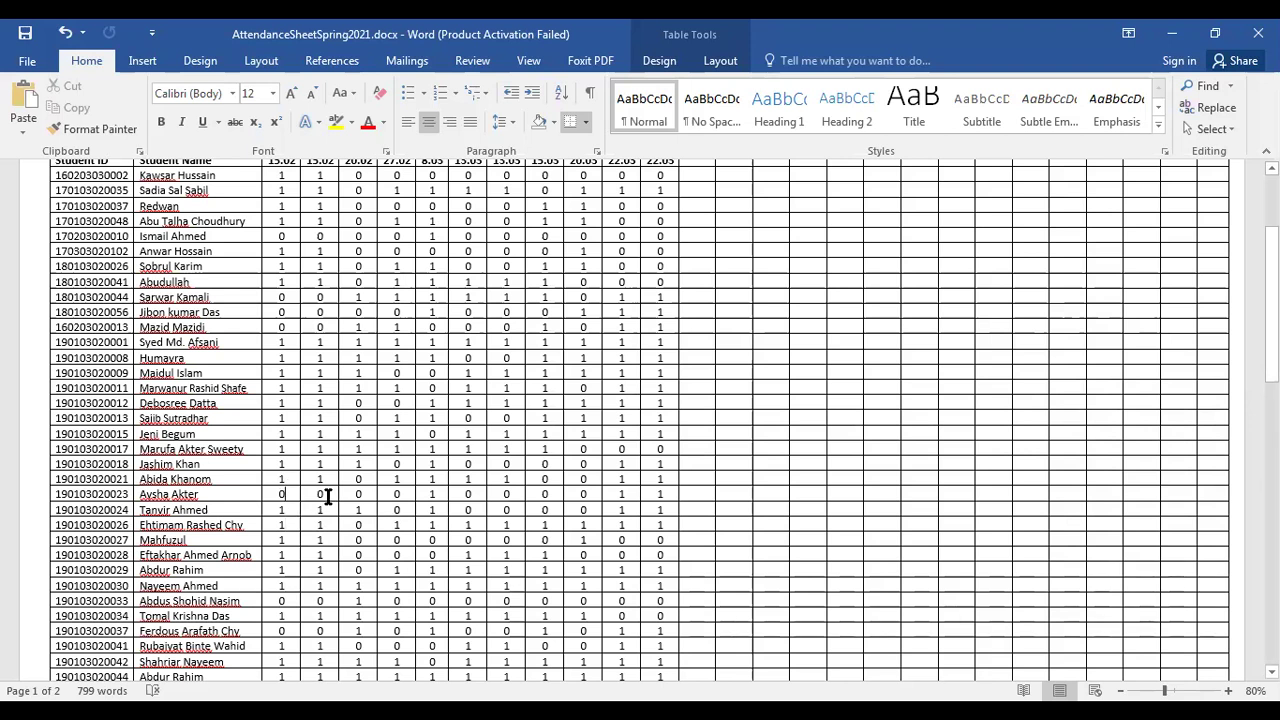
left_click(665, 494)
key("BackSpace")
type("1")
key("Tab")
type("1")
Step: Change the 31st student's attendance in class columns 1 and 2 to 1 and save the document
key("Down")
key("Down")
key("Down")
key("Down")
key("Down")
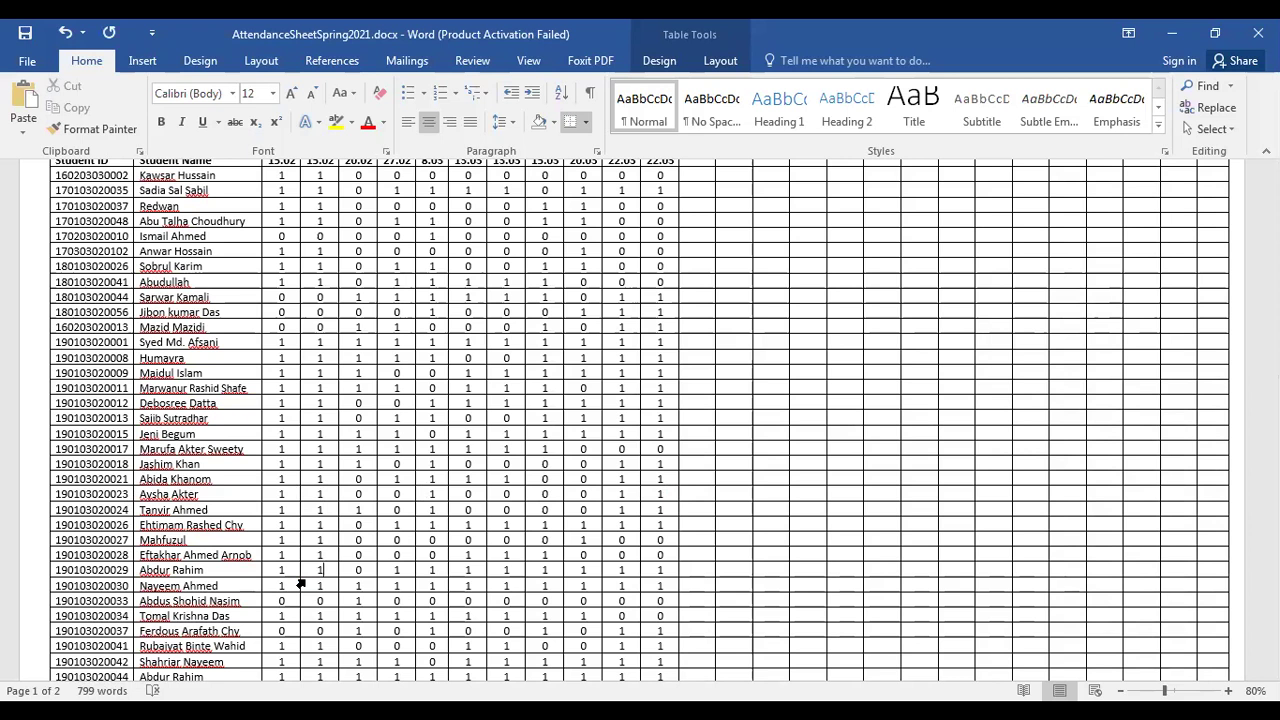
key("Down")
key("Down")
key("Down")
key("Down")
key("Down")
key("Up")
key("Up")
key("Up")
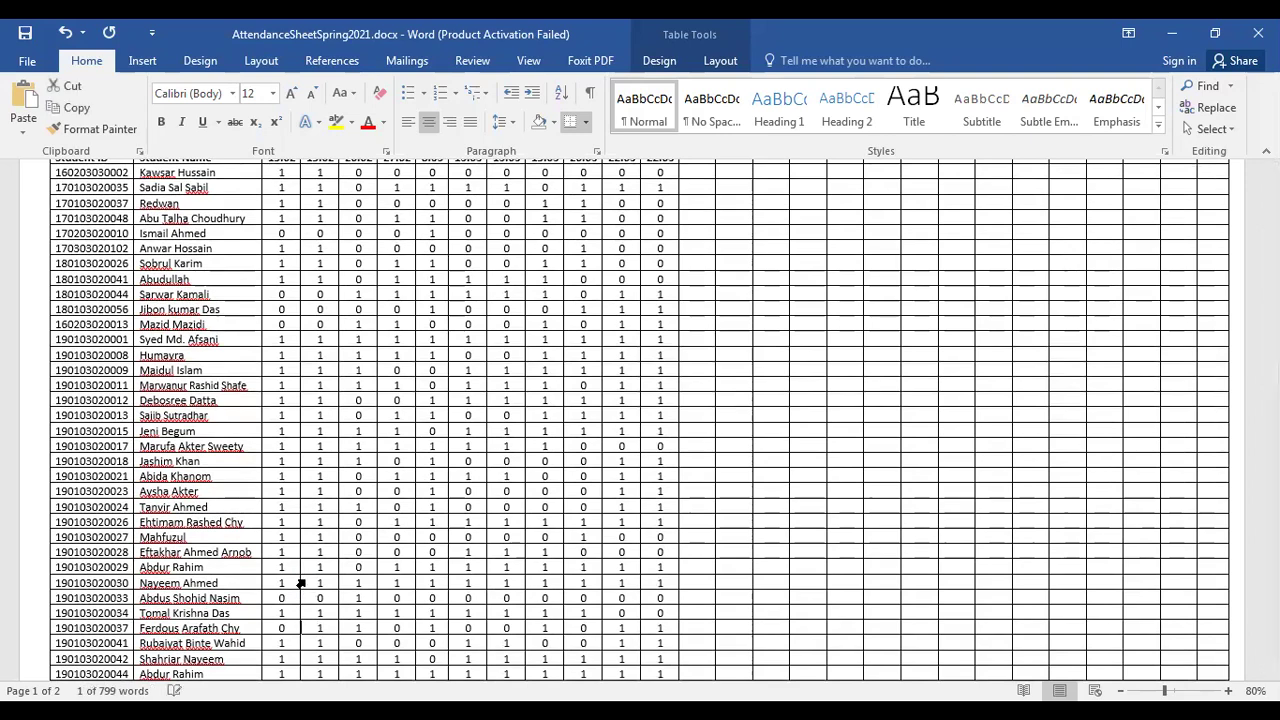
key("Left")
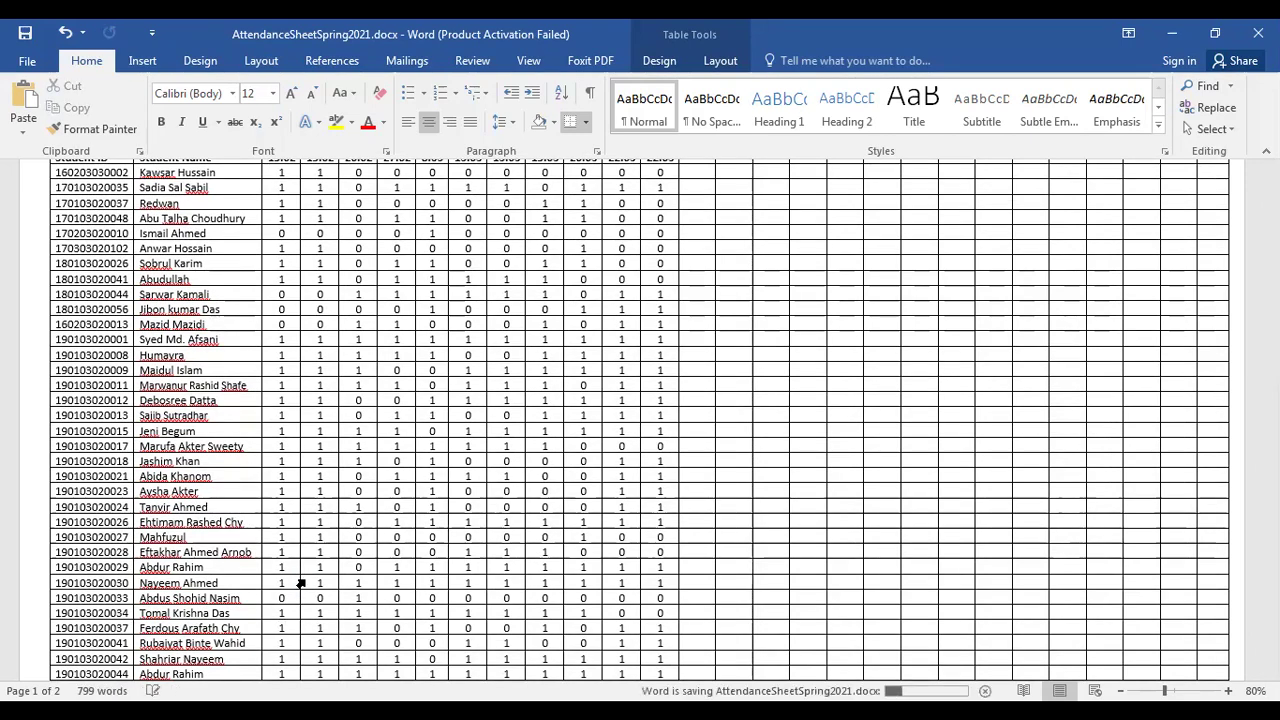
Step: Check the attendance entries from the first page down to the last students on the second page
scroll(386, 545, "down", 2)
scroll(386, 545, "up", 6)
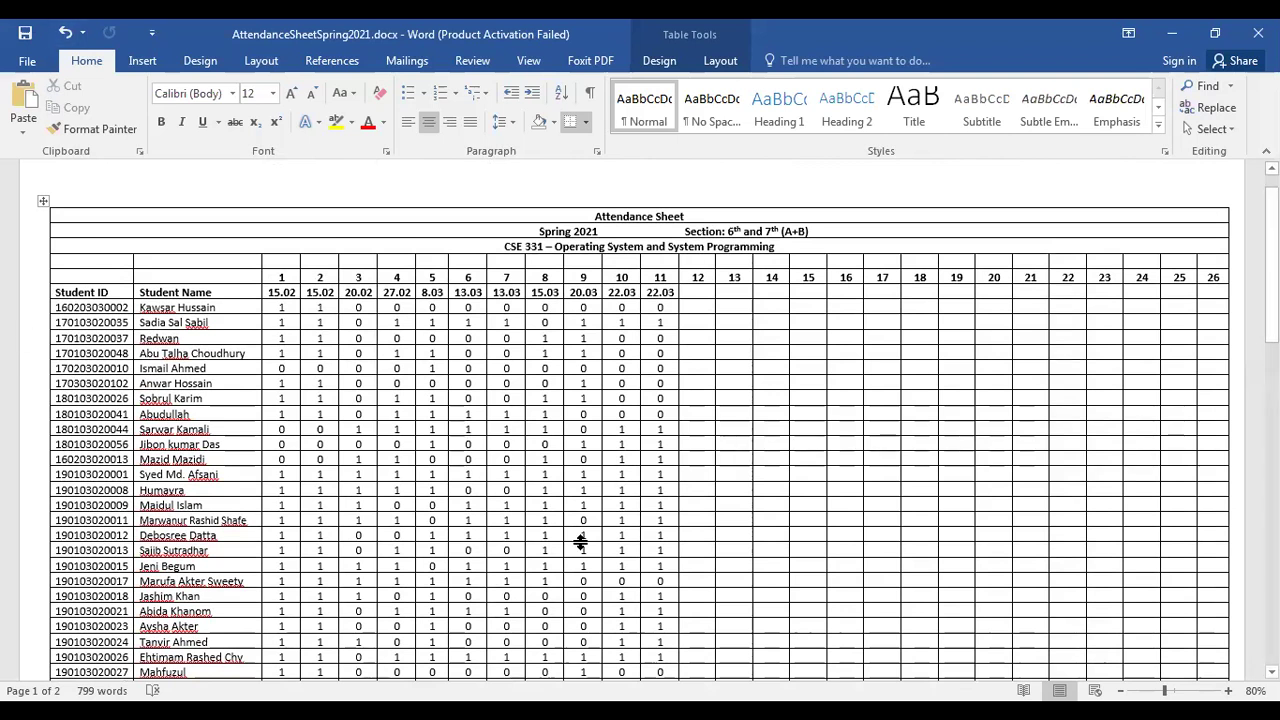
scroll(580, 541, "down", 5)
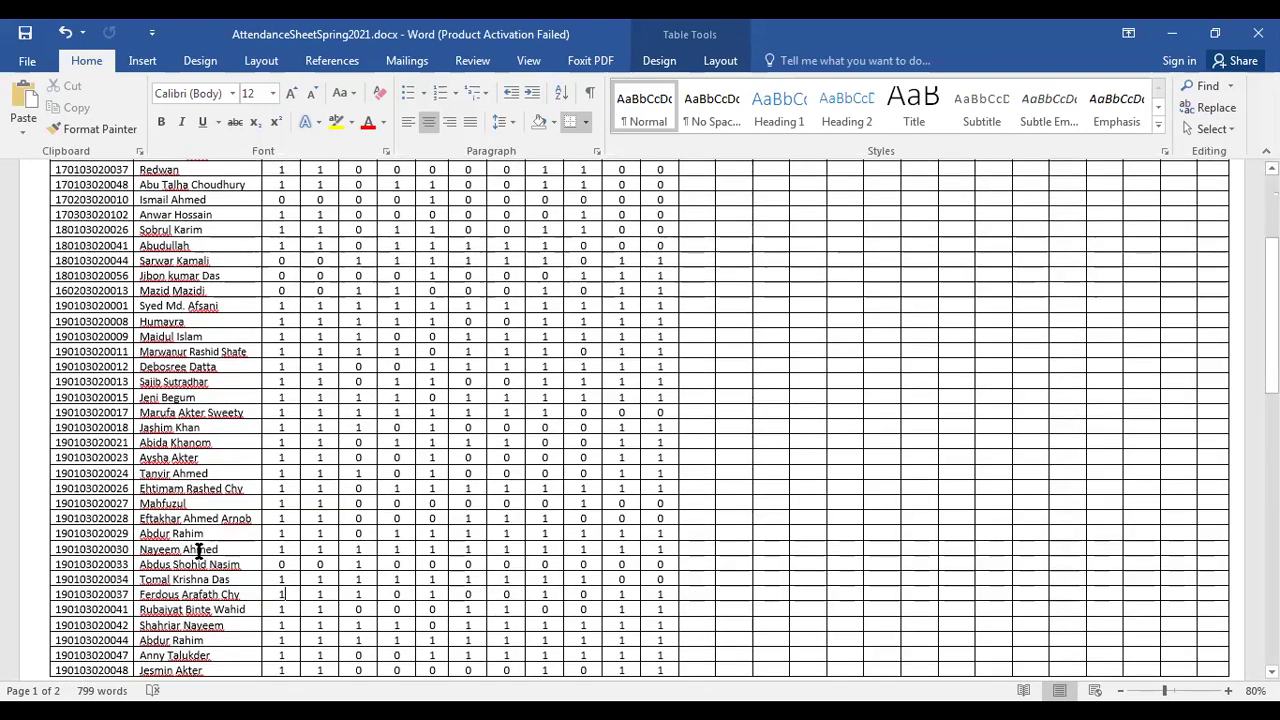
scroll(290, 560, "up", 5)
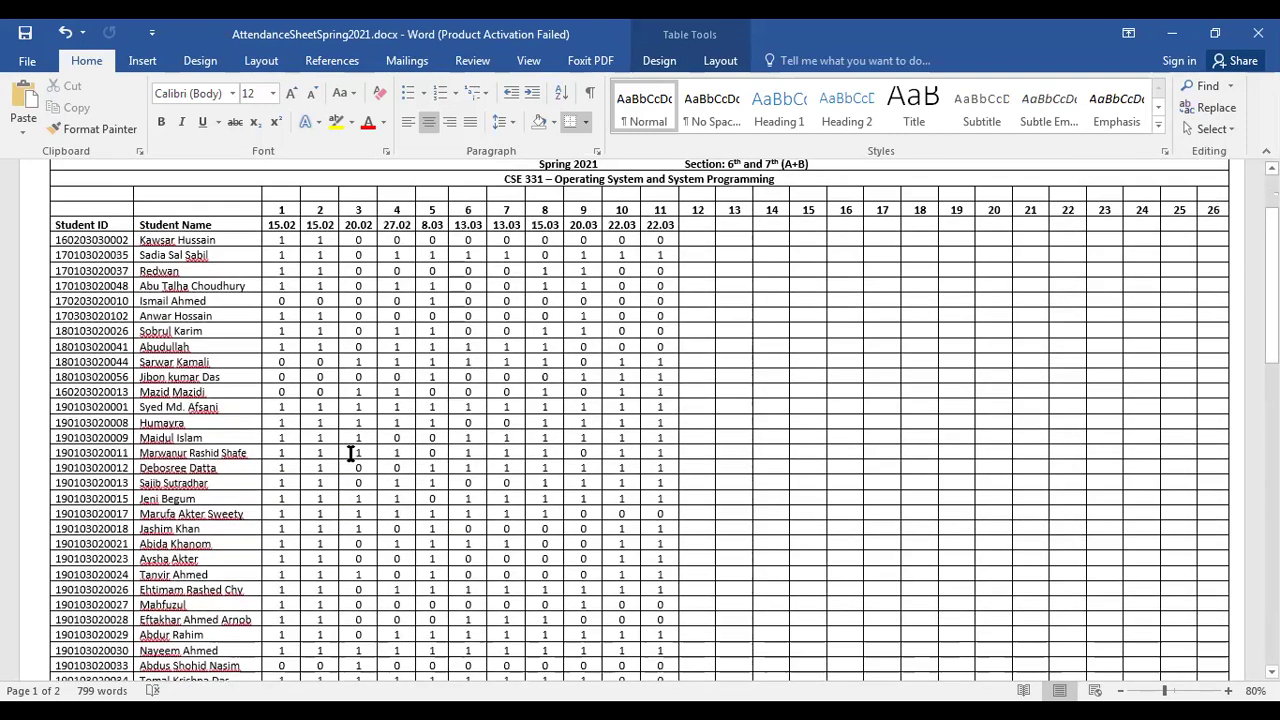
scroll(346, 518, "down", 3)
scroll(346, 518, "down", 10)
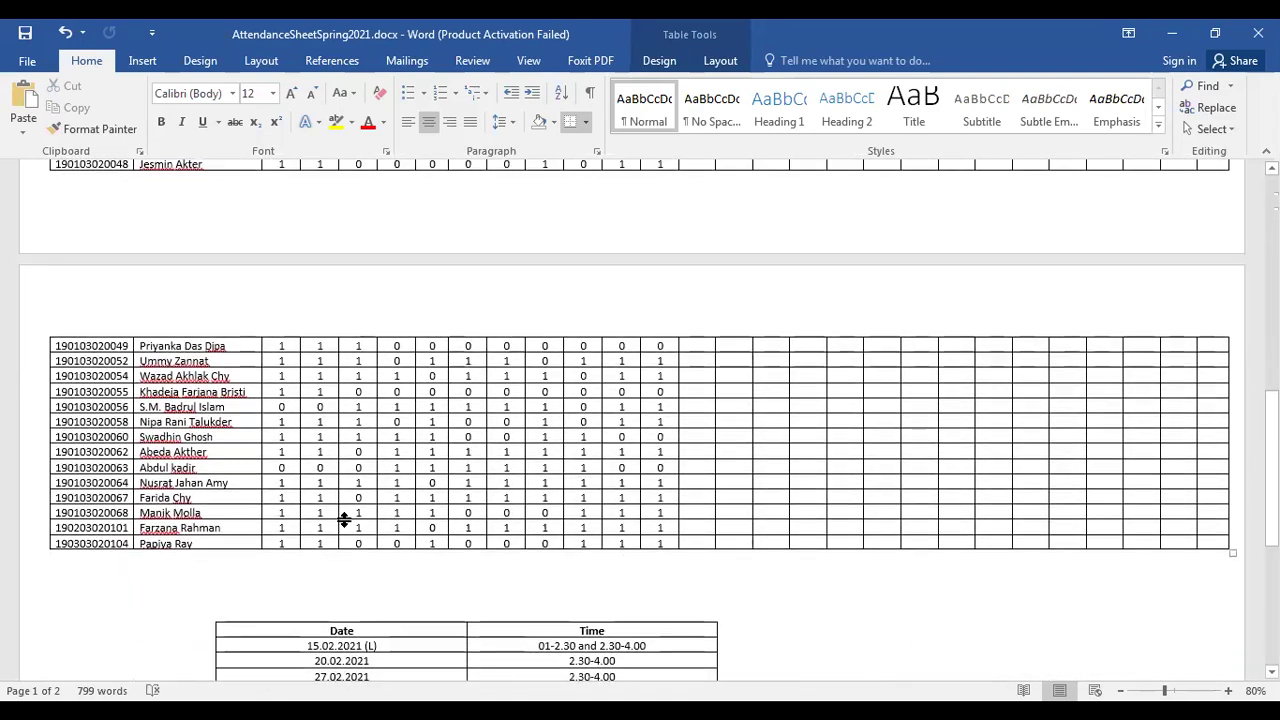